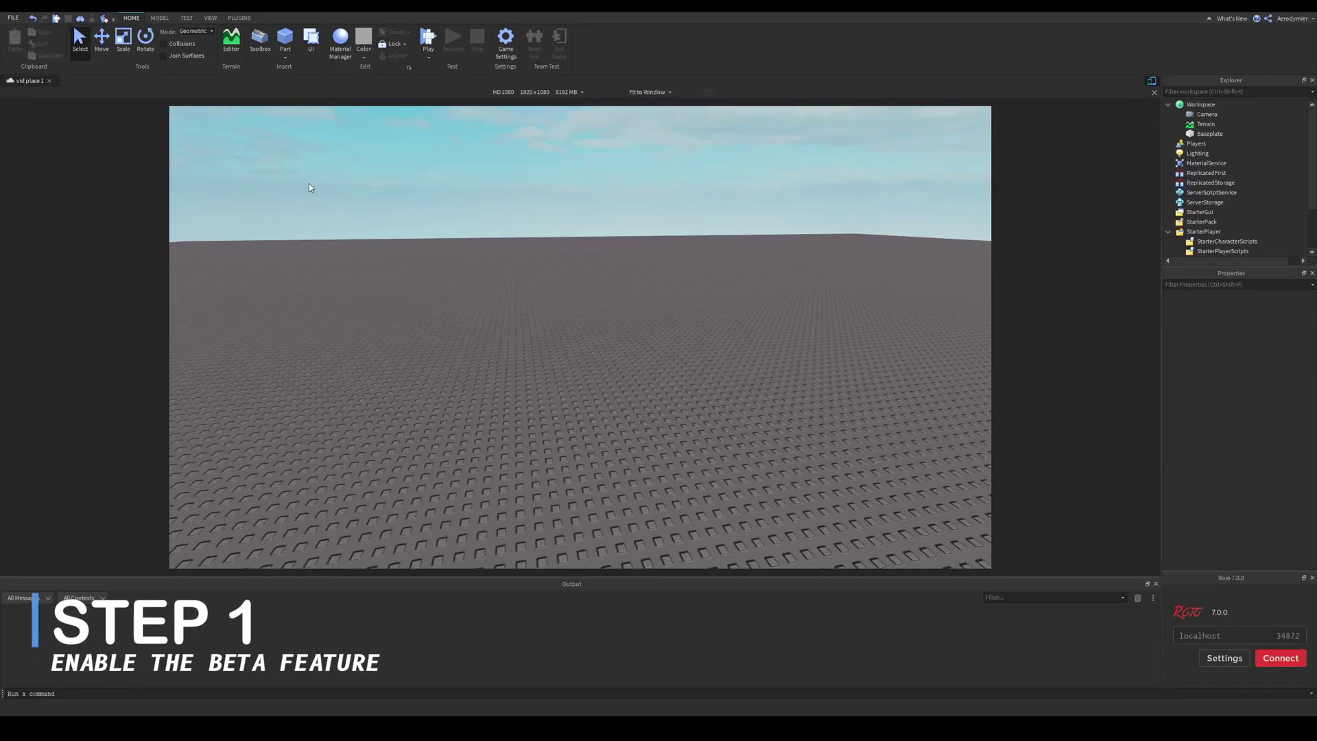
Open the beta features list and check the Material Service entry.
left_click(13, 18)
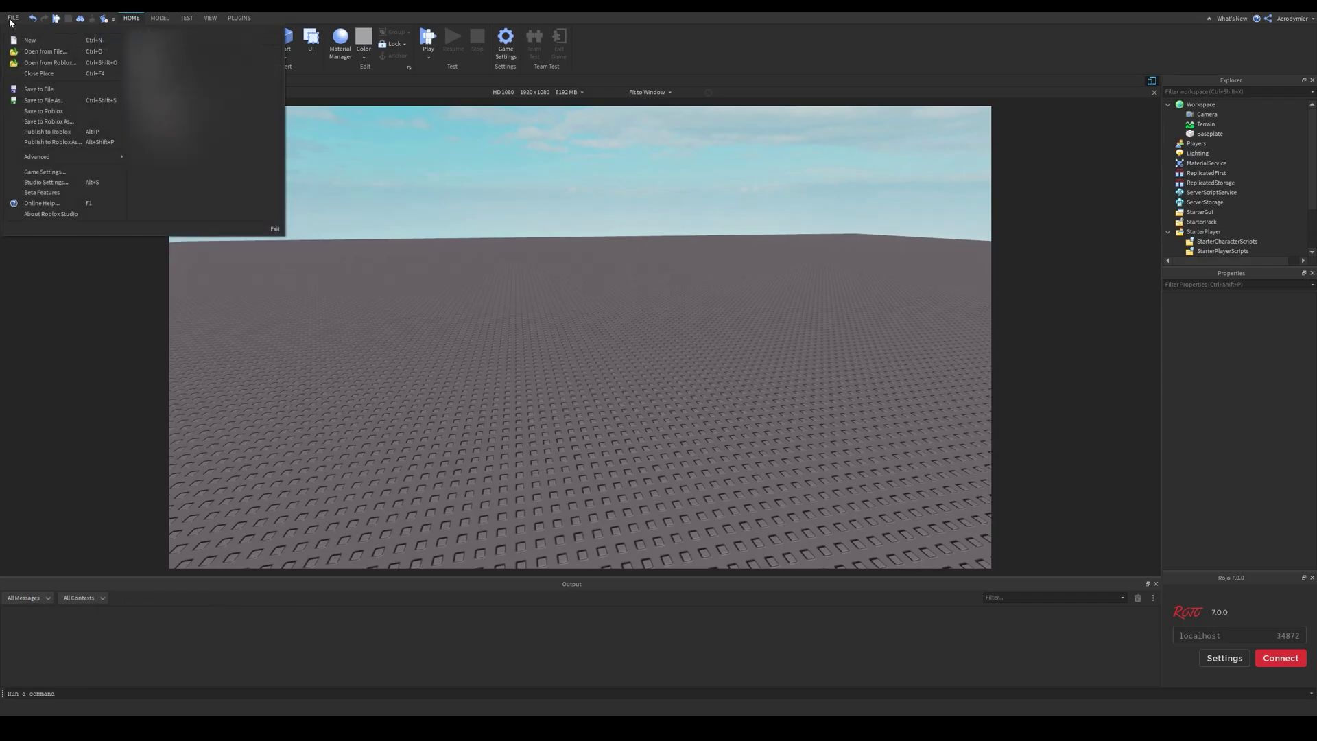
left_click(65, 193)
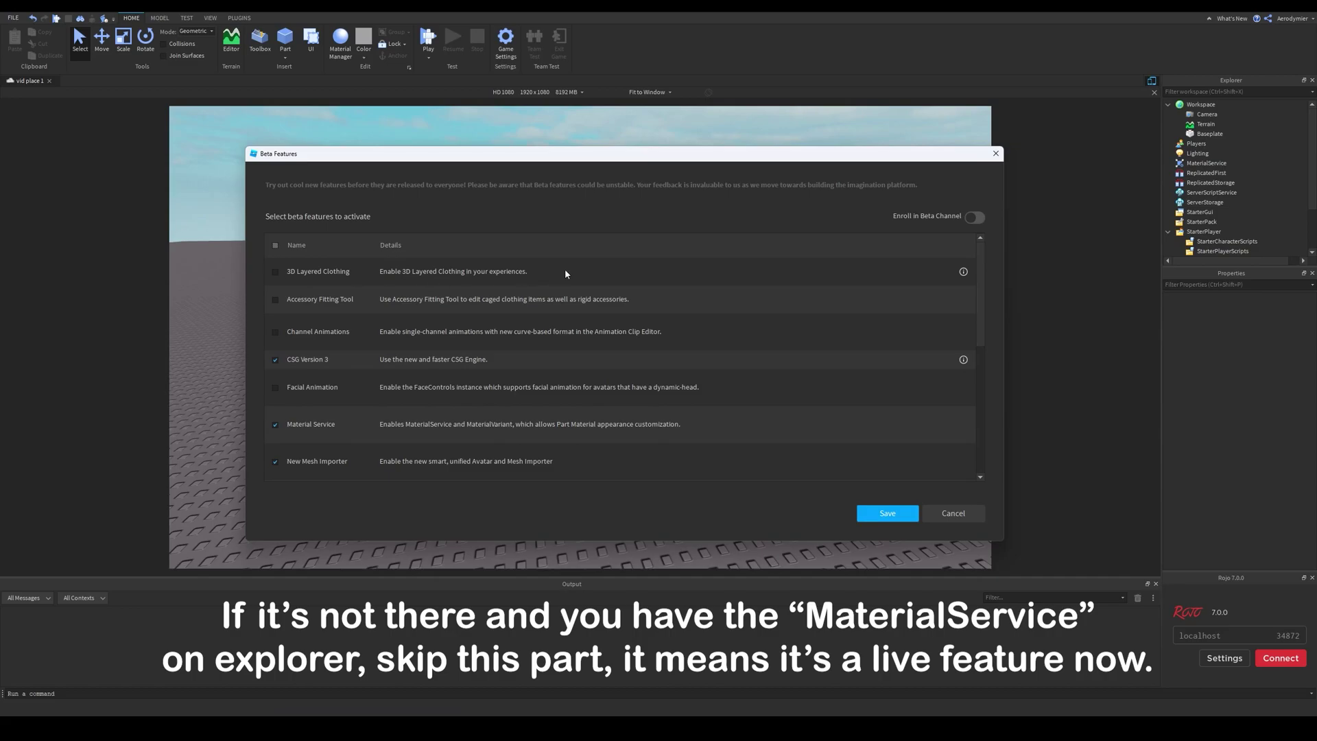
scroll(570, 272, "down", 5)
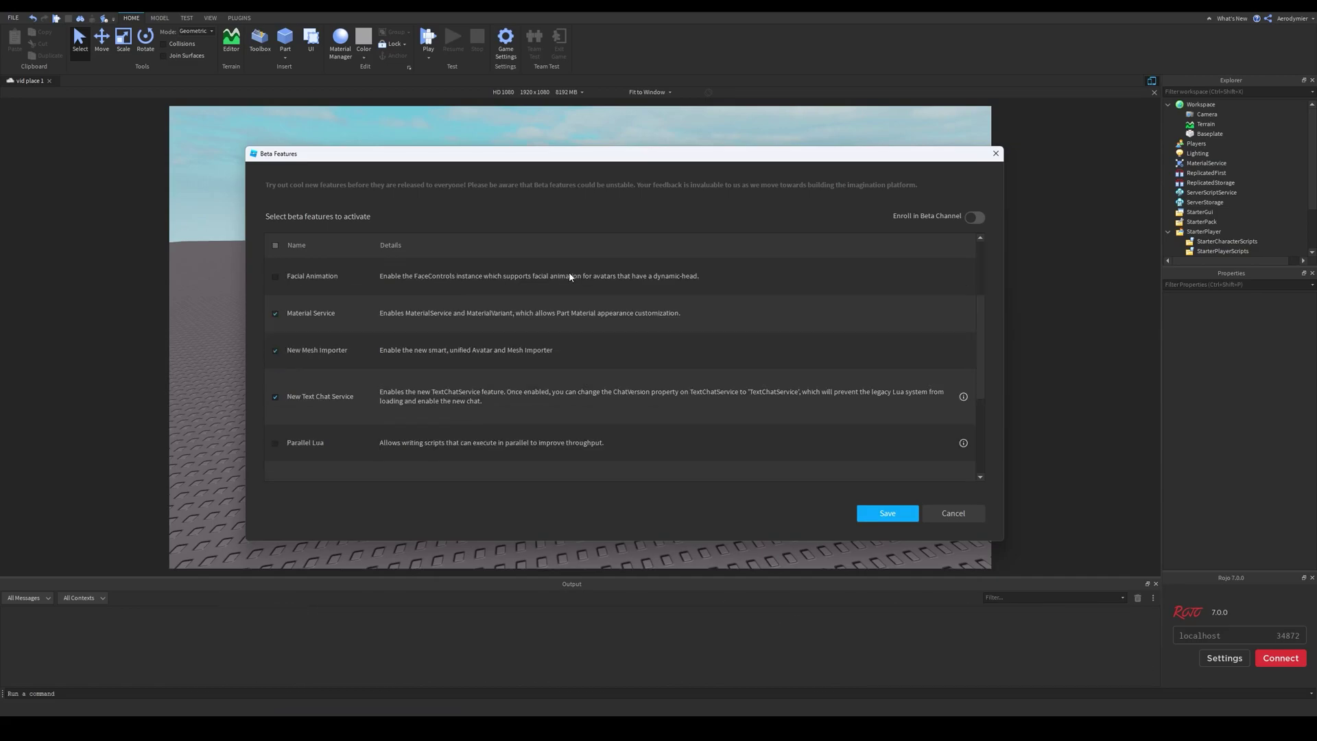
left_click_drag(981, 411, 980, 339)
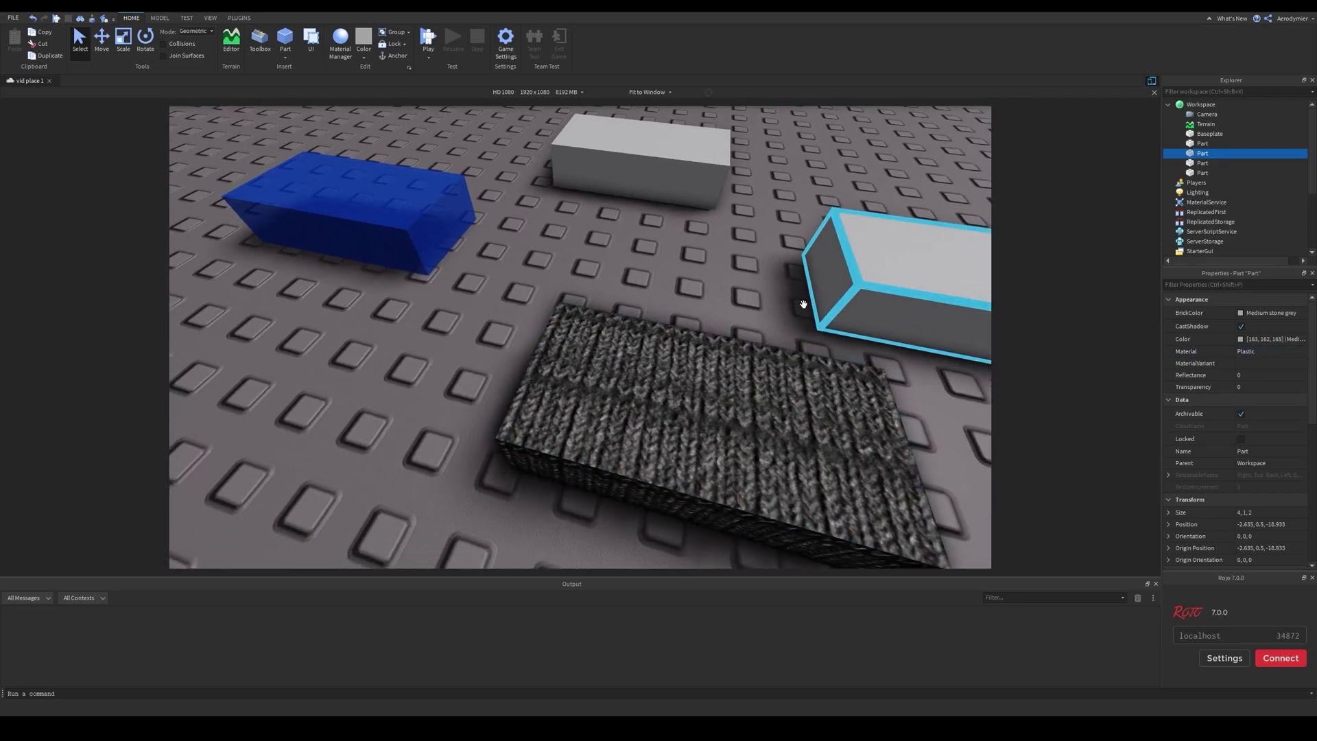
Delete the blue part, the knitted-fabric part and the grey part beside them, keeping only the rear grey part.
right_click_drag(509, 346, 509, 346)
scroll(509, 346, "down", 2)
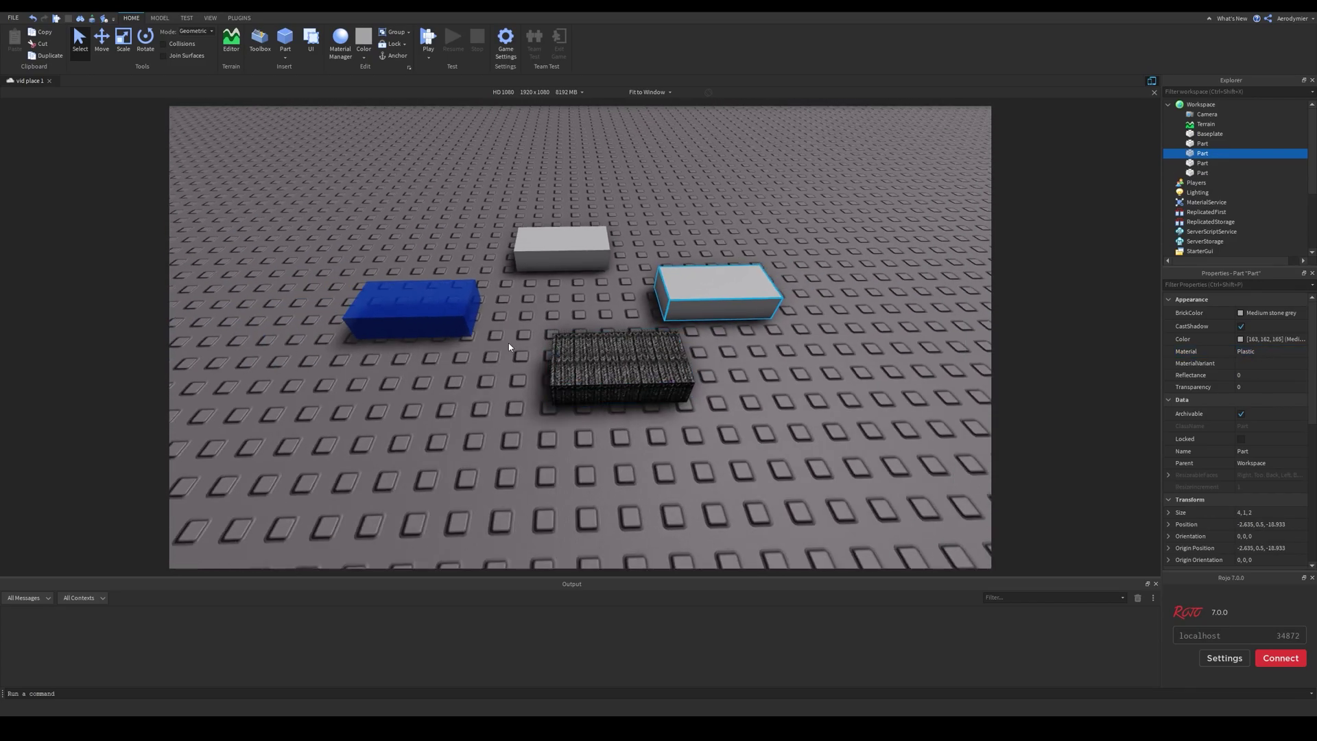
left_click(457, 316)
key("Delete")
left_click(594, 338)
key("Delete")
left_click(669, 302)
key("Delete")
left_click(582, 259)
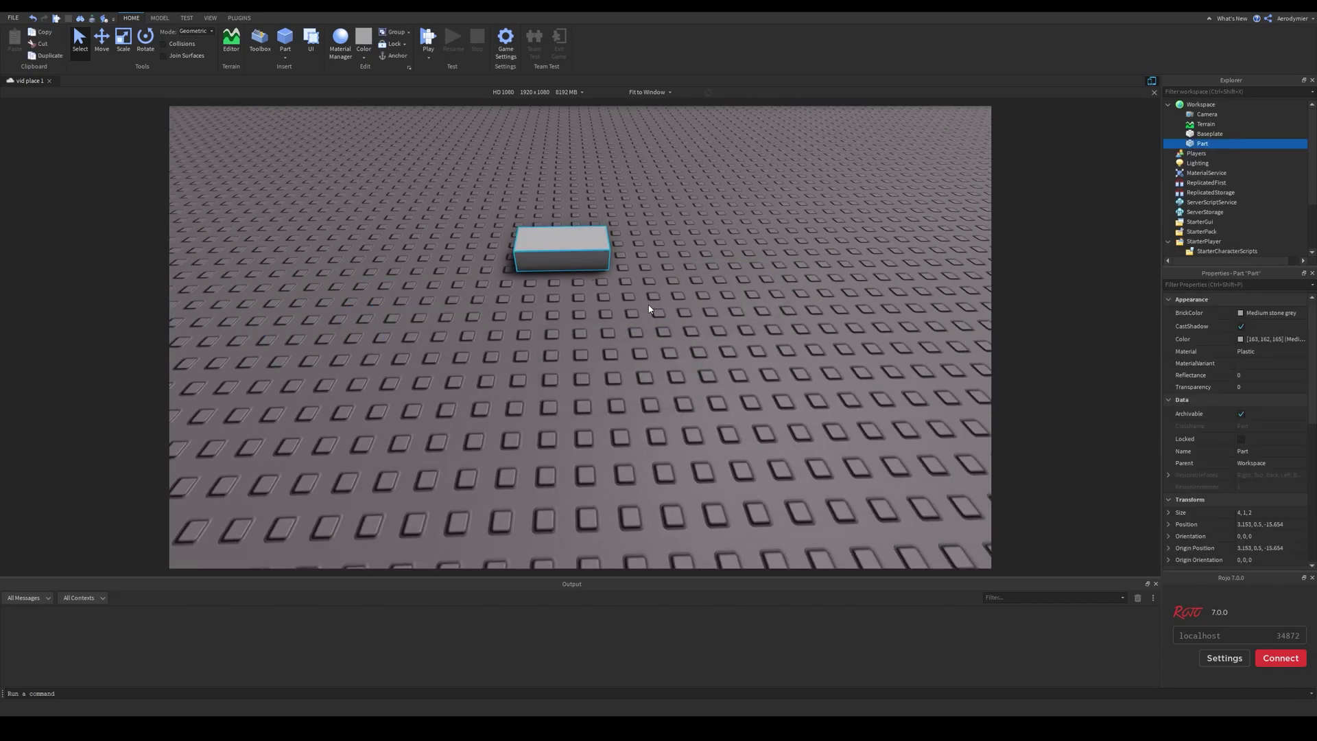
right_click_drag(747, 297, 746, 297)
scroll(746, 298, "up", 2)
Insert a MeshPart into Workspace and add a SurfaceAppearance to it.
left_click(1233, 173)
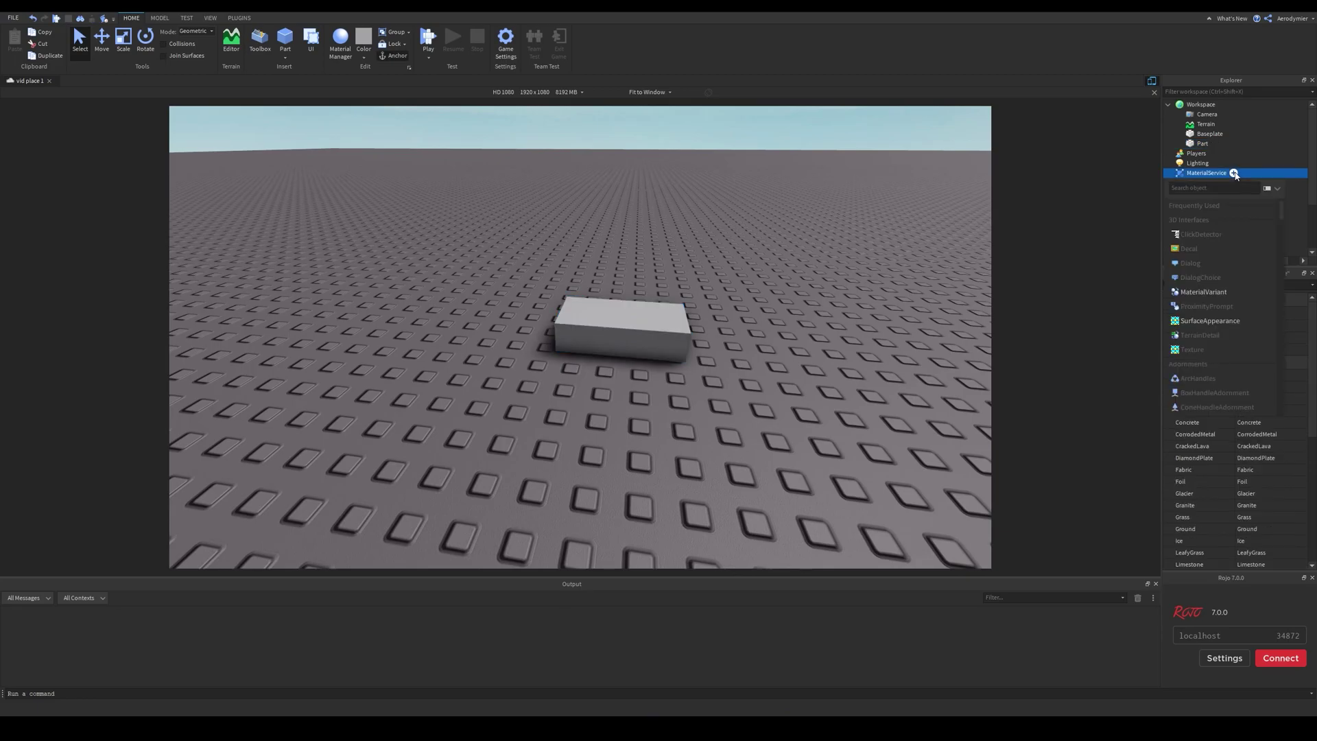
left_click(1200, 104)
left_click(1222, 104)
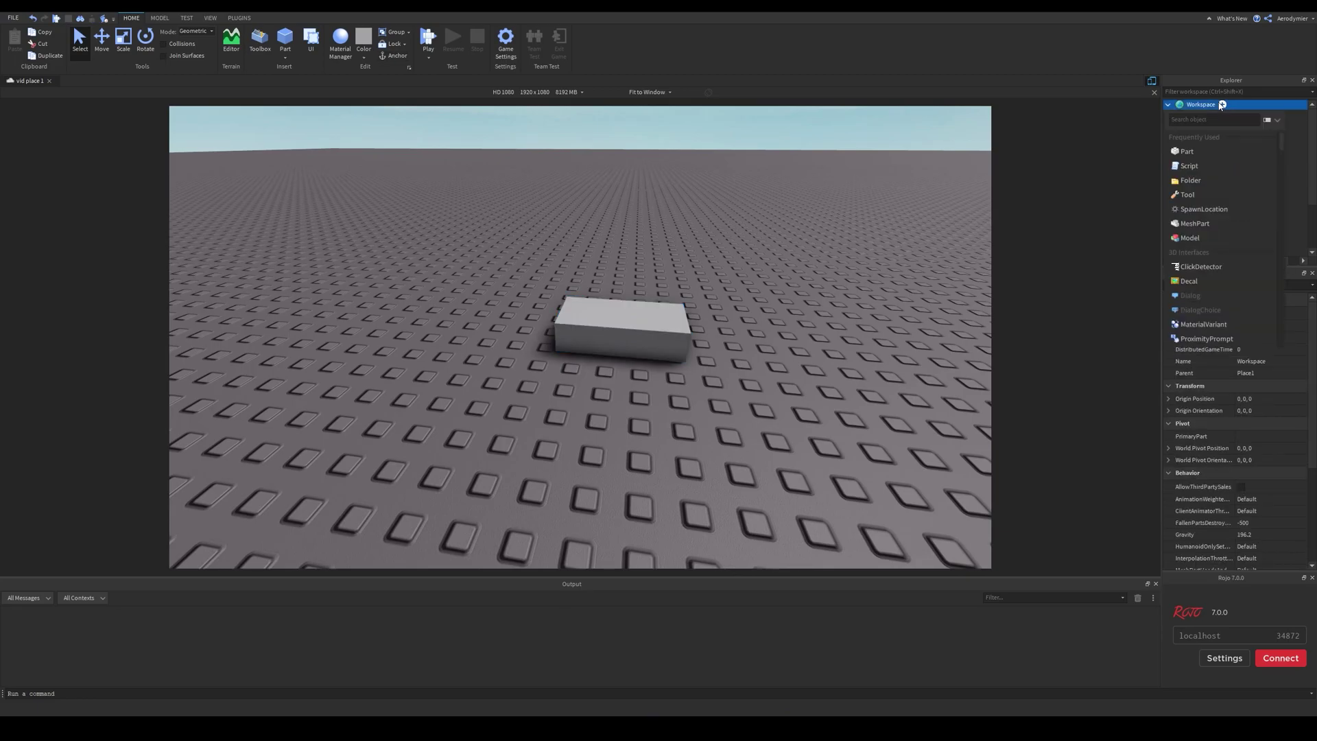
left_click(1195, 223)
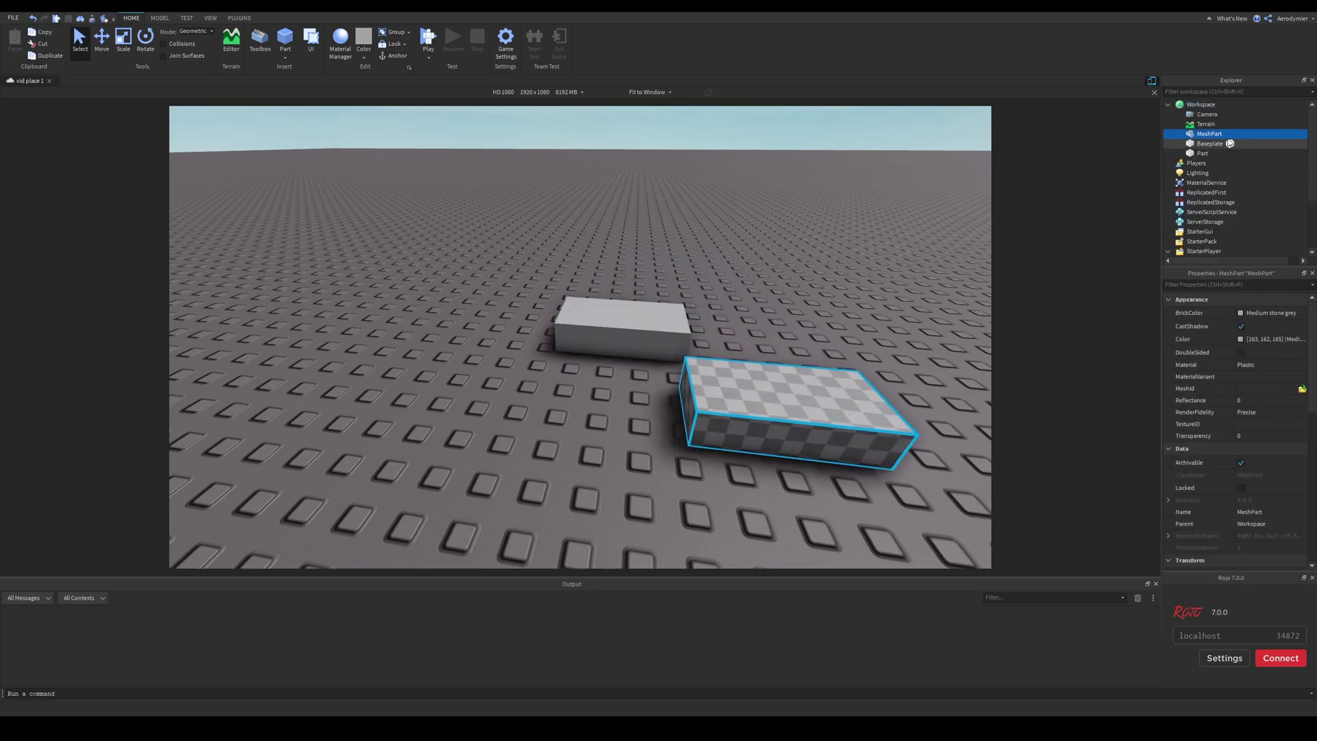
left_click(1228, 134)
left_click(1207, 212)
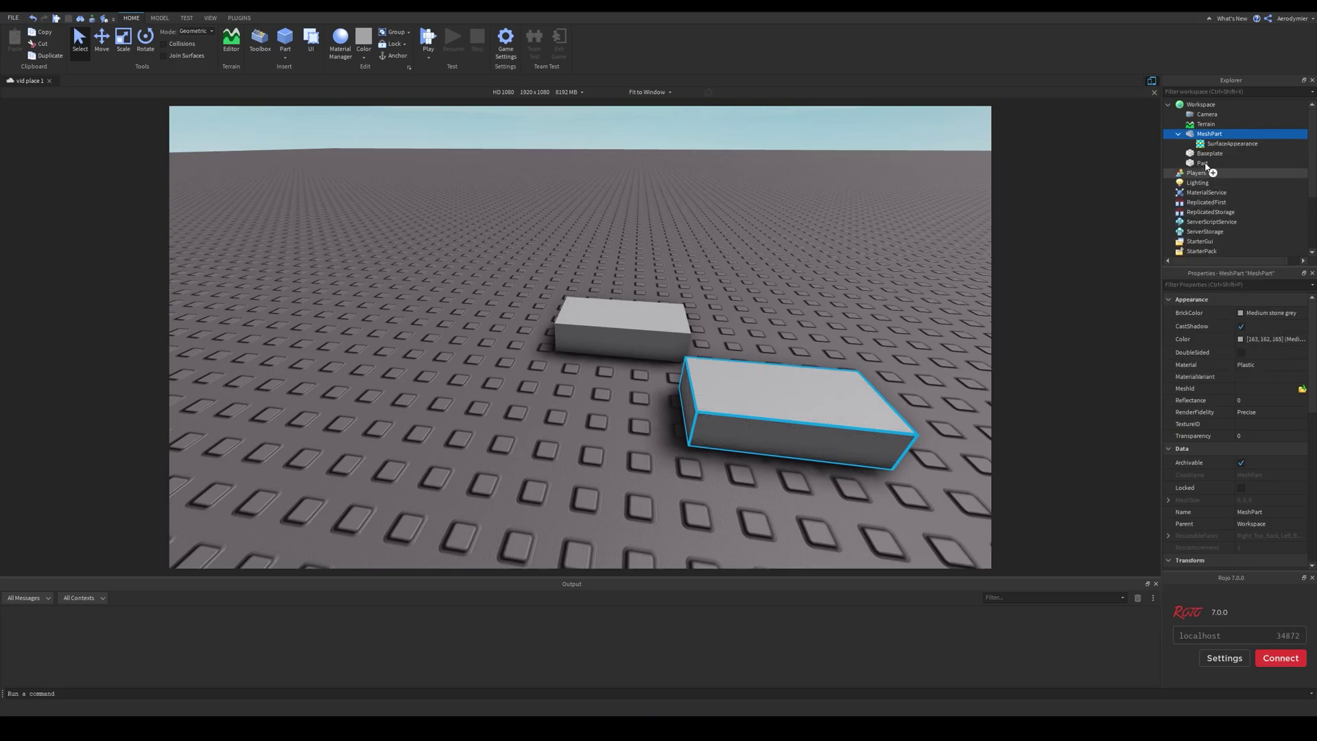
Try to reparent the SurfaceAppearance from the MeshPart to the plain Part, and delete the MeshPart.
left_click(1209, 144)
right_click_drag(941, 173, 1006, 203)
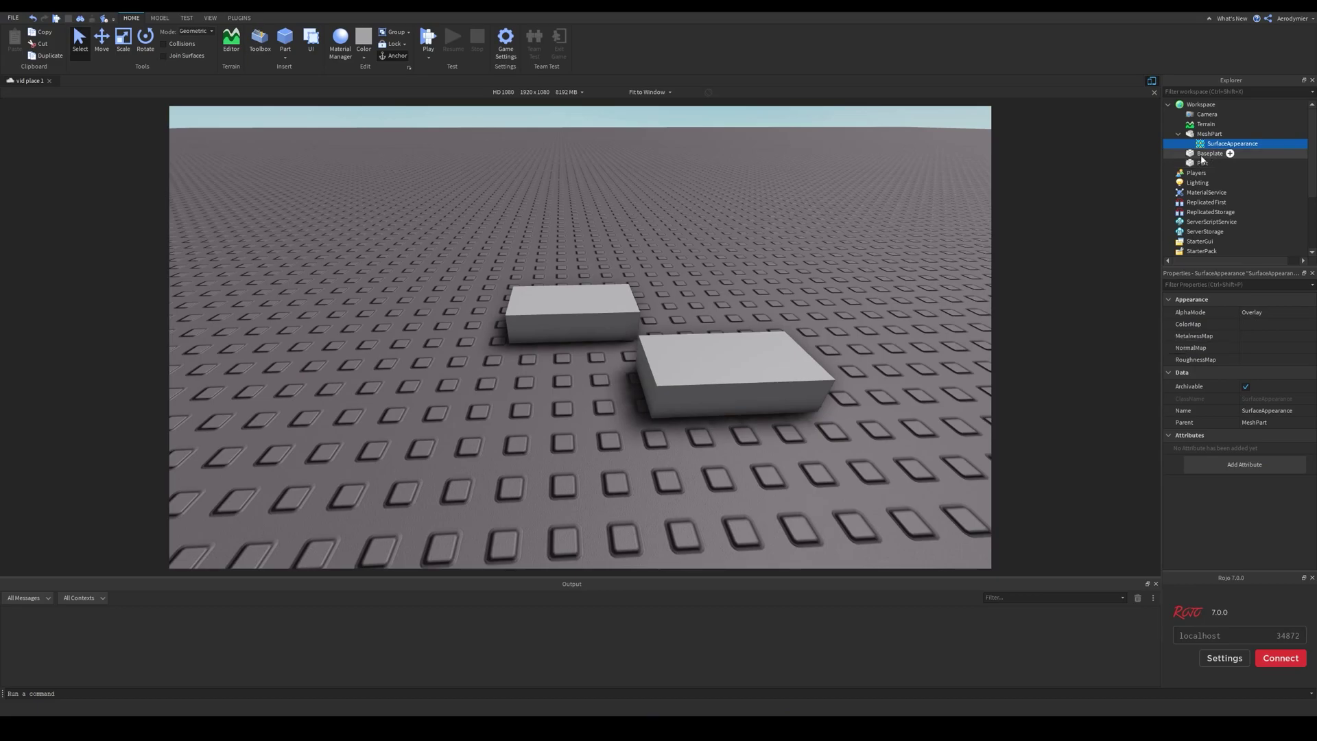
left_click_drag(1232, 144, 1205, 166)
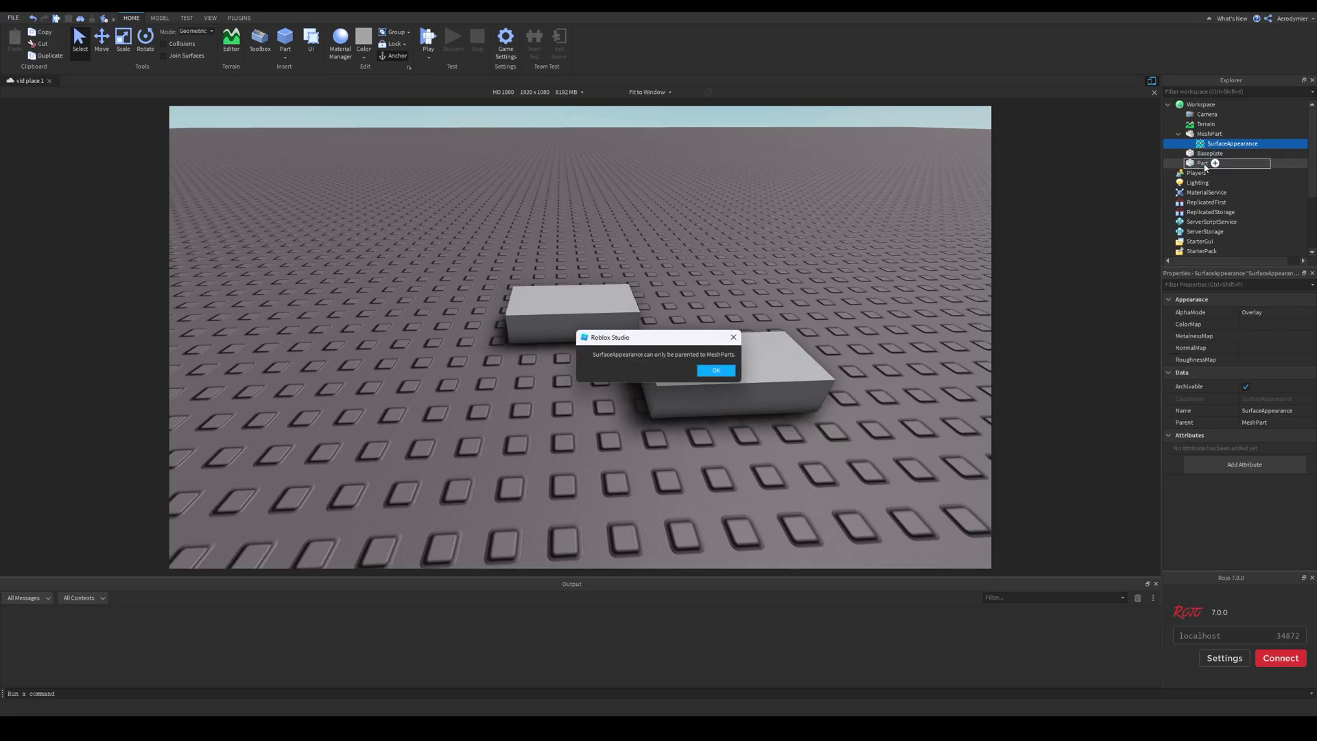
left_click(716, 371)
left_click(1207, 134)
key("Delete")
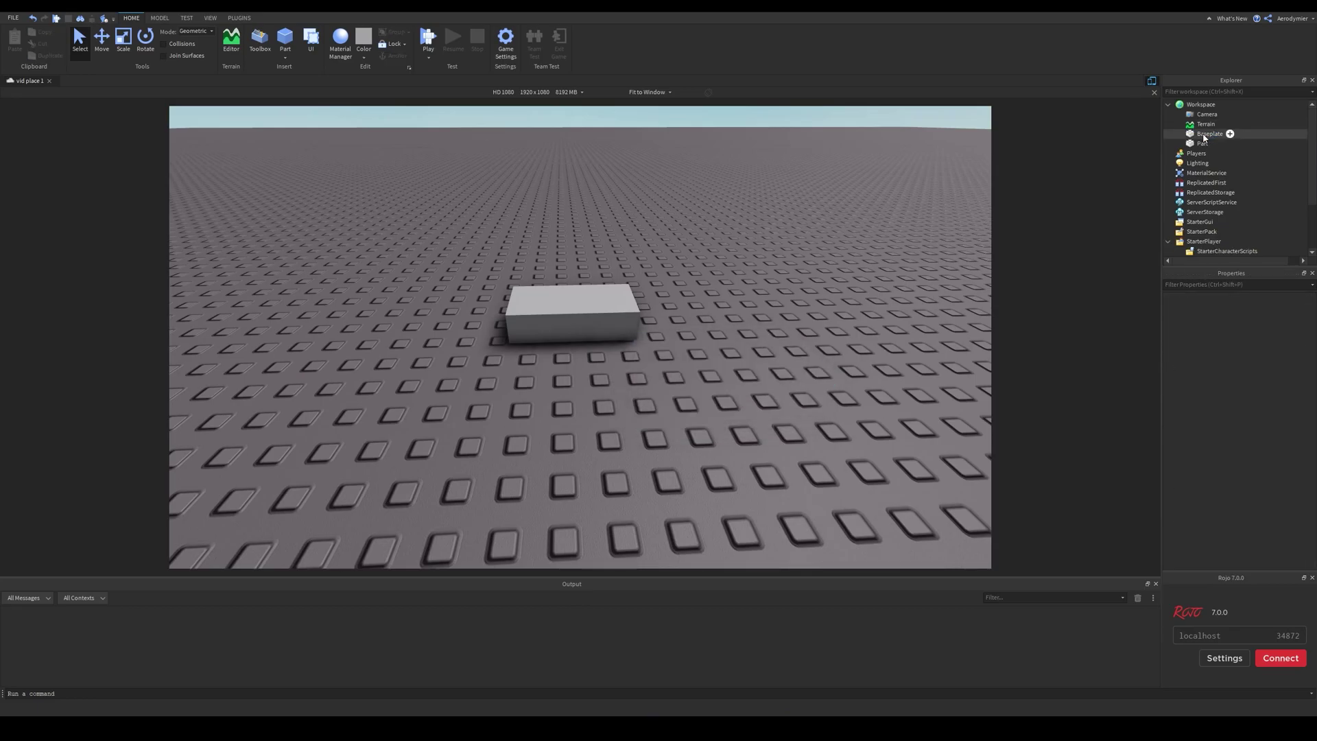
Insert a MaterialVariant into MaterialService.
left_click(1203, 176)
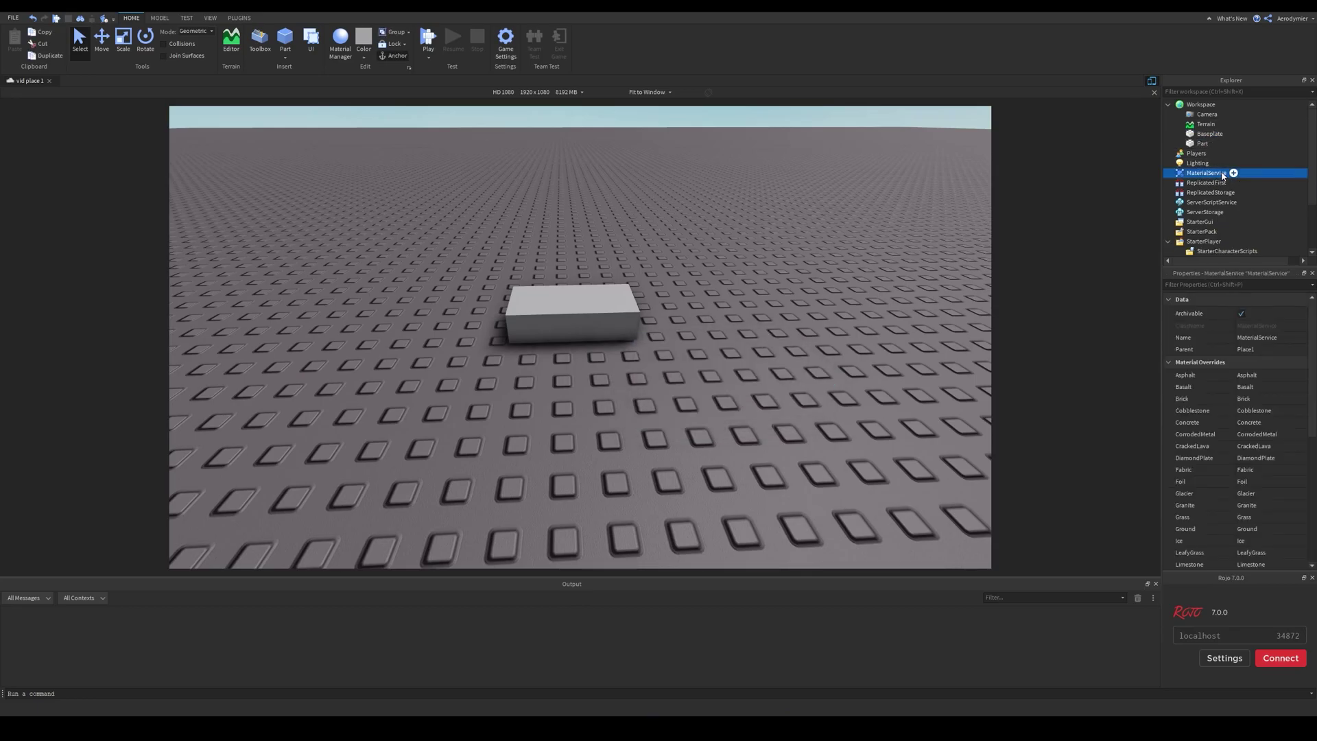
left_click(1233, 173)
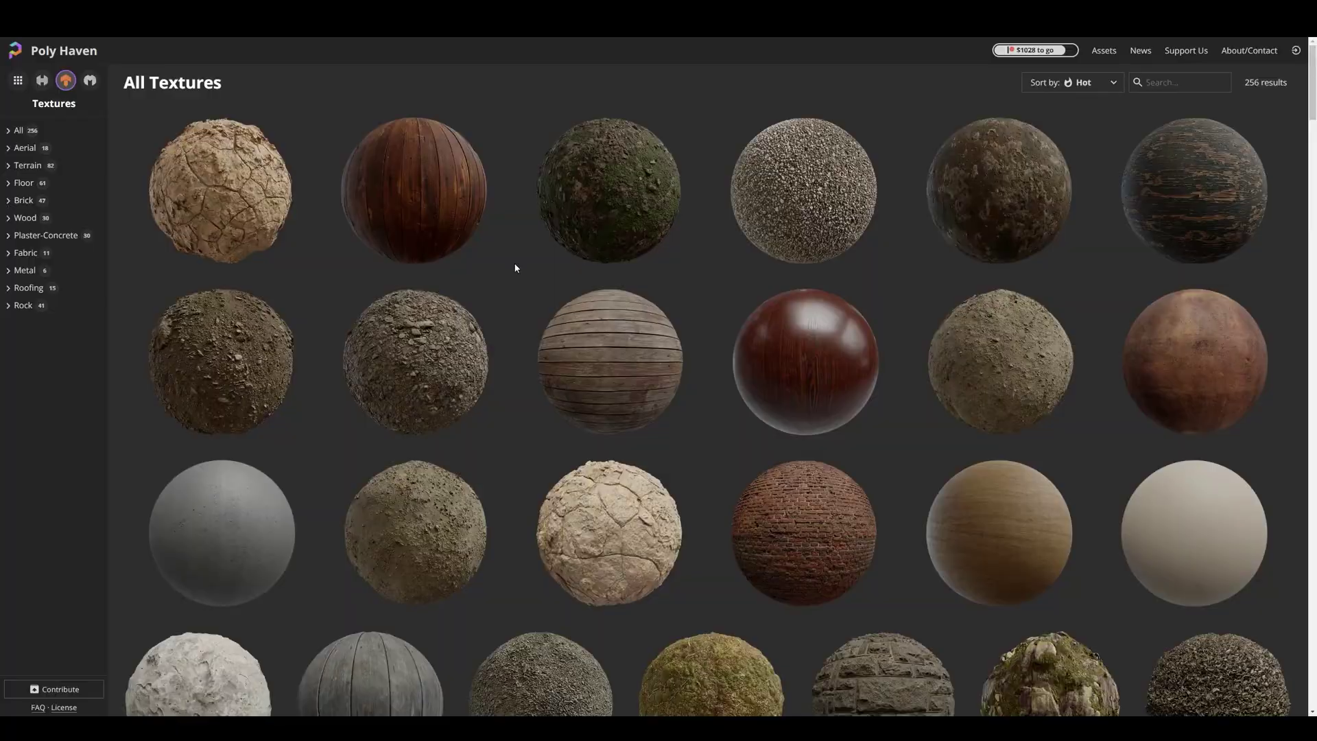
Switch to Poly Haven and browse its textures, including the Fabric and Aerial categories.
scroll(447, 82, "down", 10)
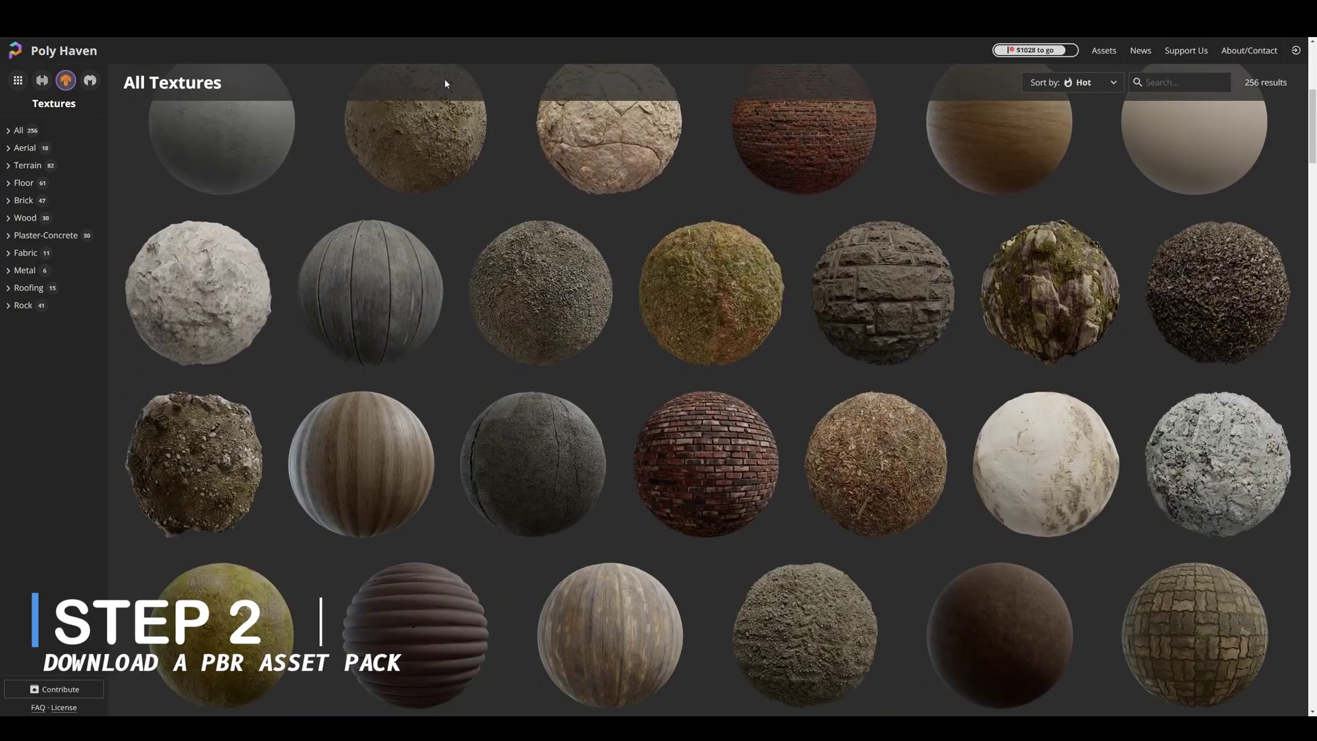
scroll(445, 84, "up", 10)
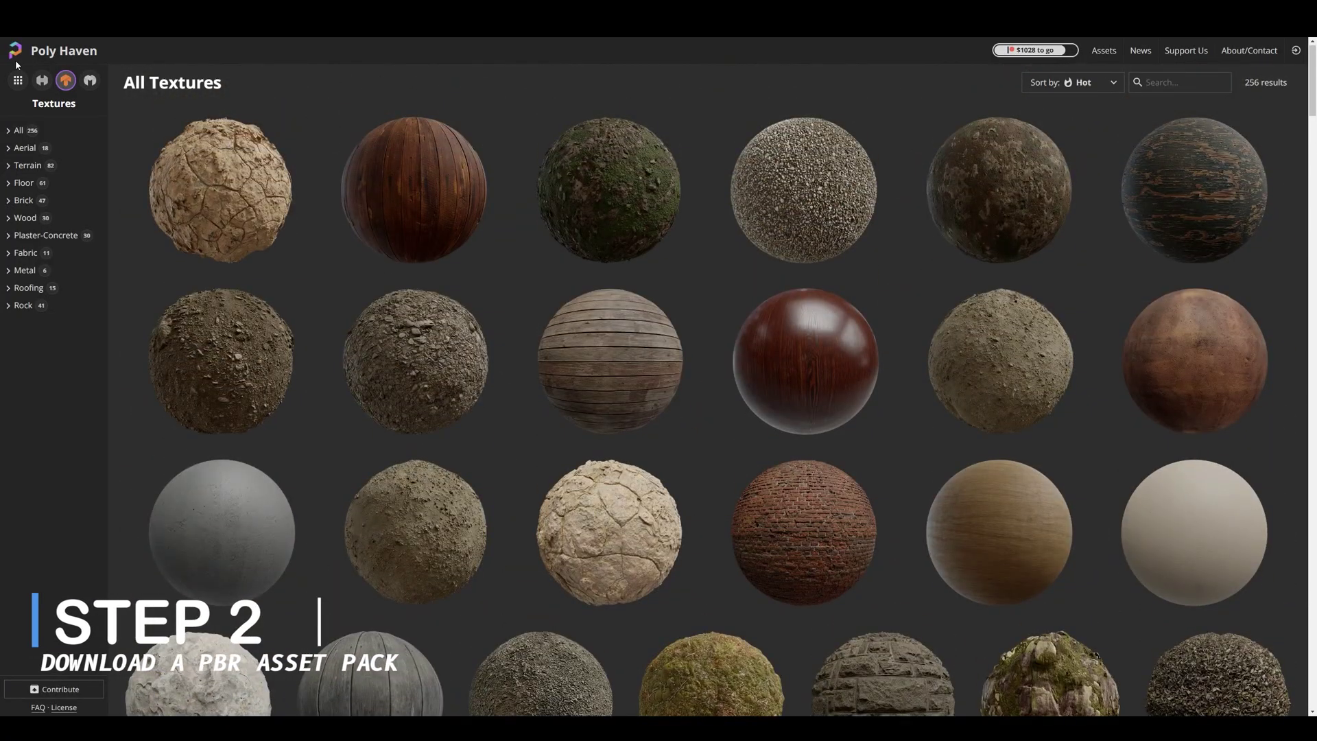
scroll(345, 136, "down", 8)
scroll(646, 274, "down", 20)
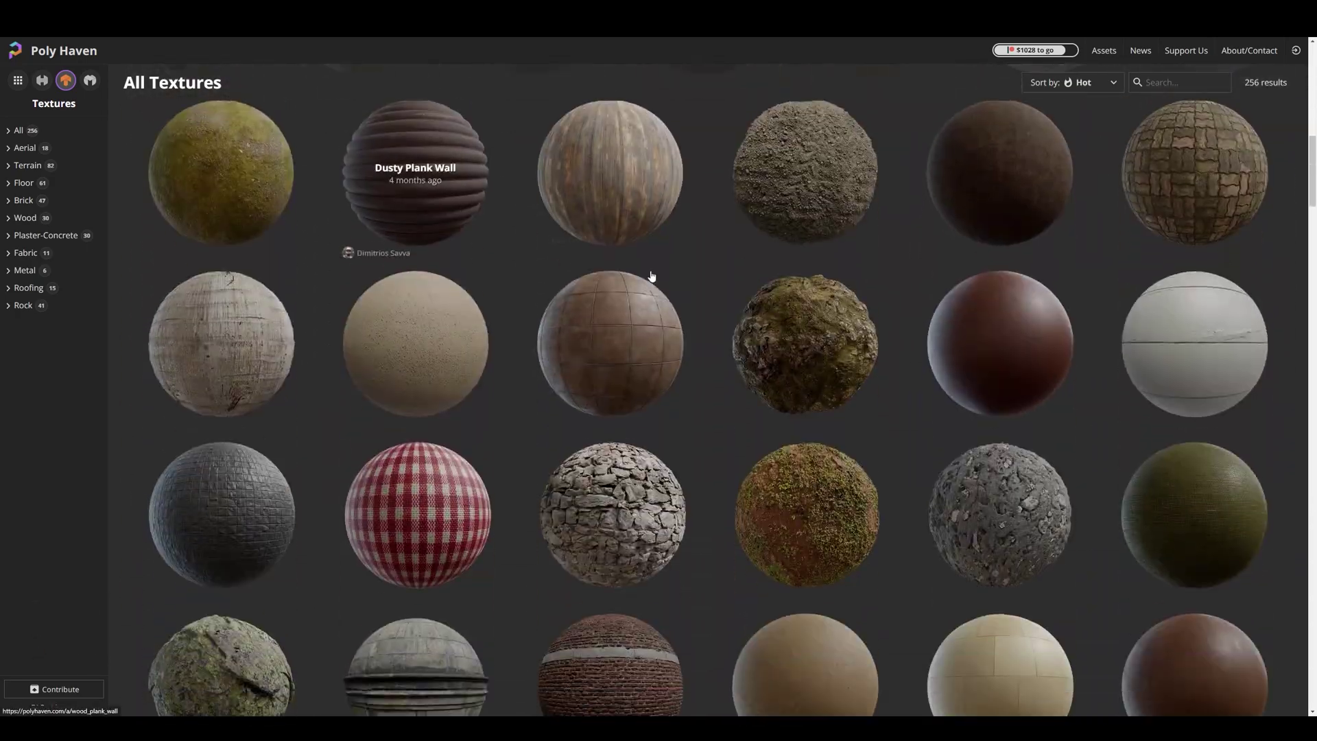
scroll(714, 291, "up", 20)
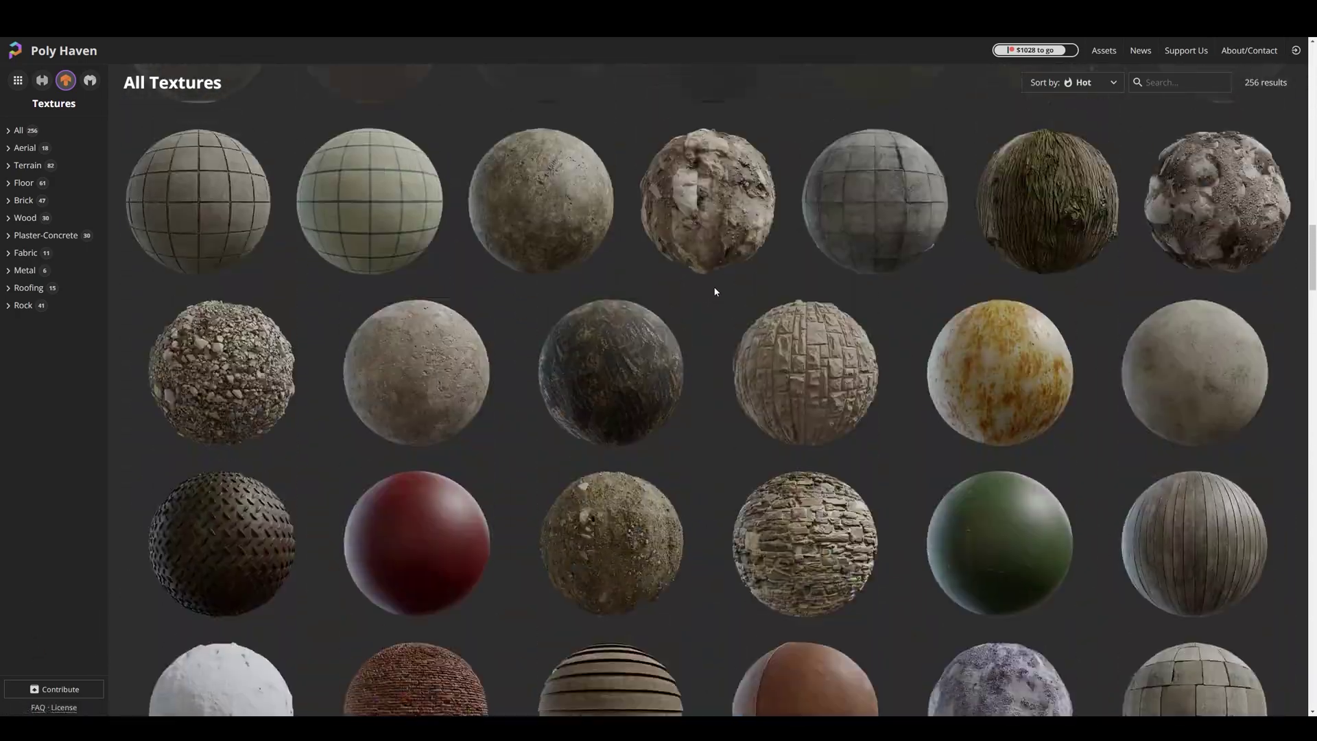
scroll(705, 286, "up", 10)
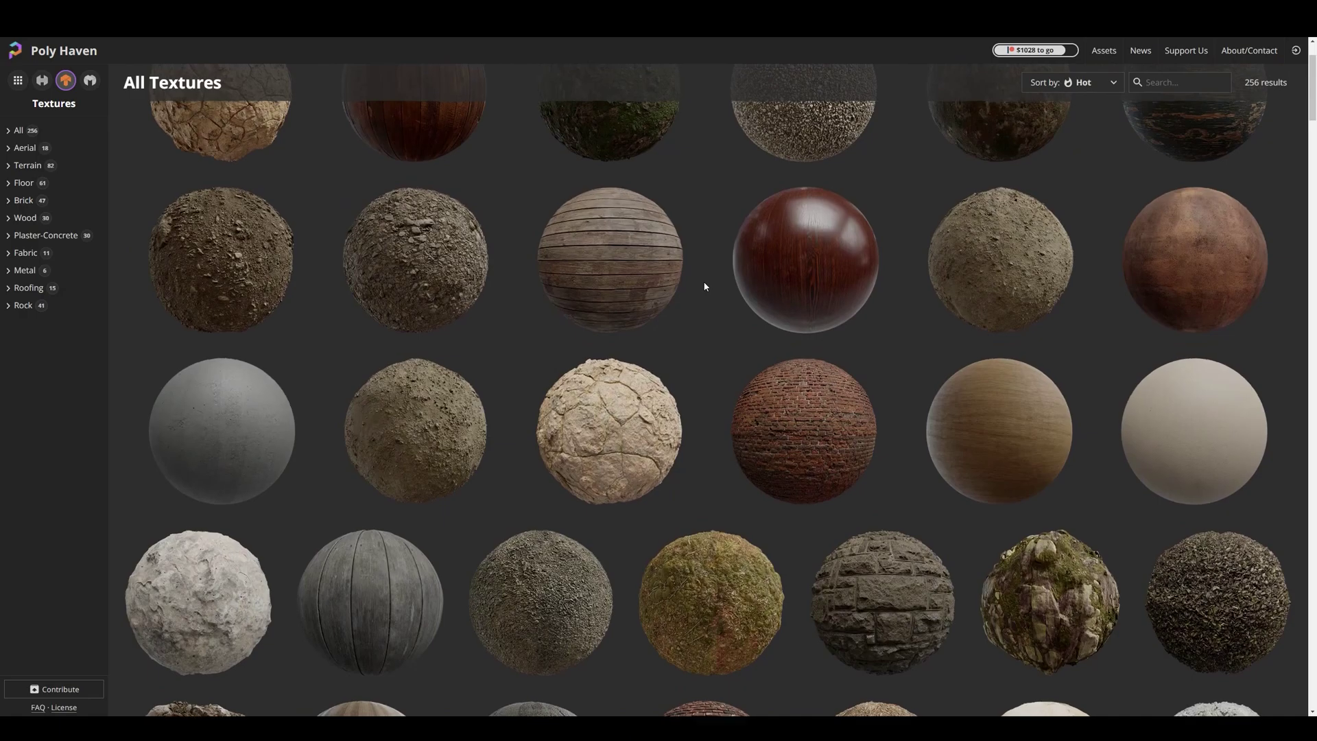
left_click(81, 254)
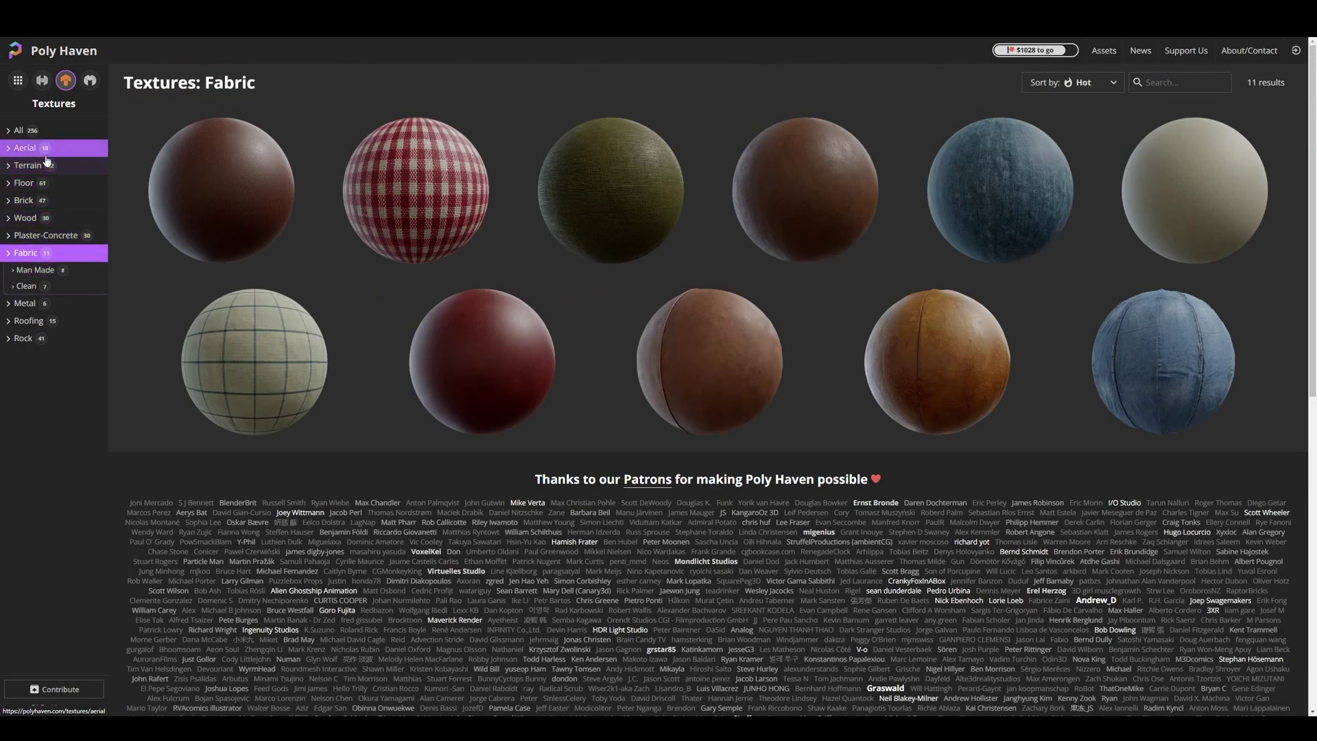
left_click(26, 147)
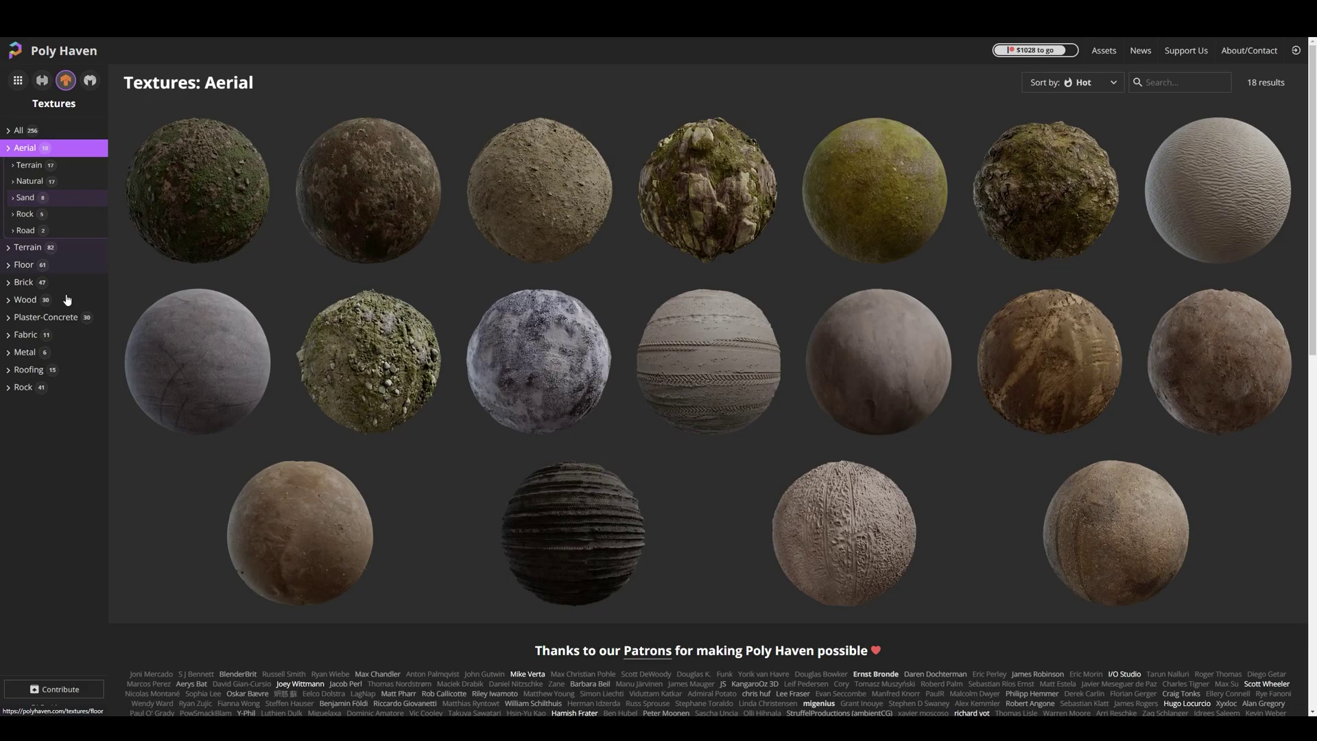
Open the Medieval Blocks 05 texture from the Rock category and download it at 1K resolution.
left_click(60, 389)
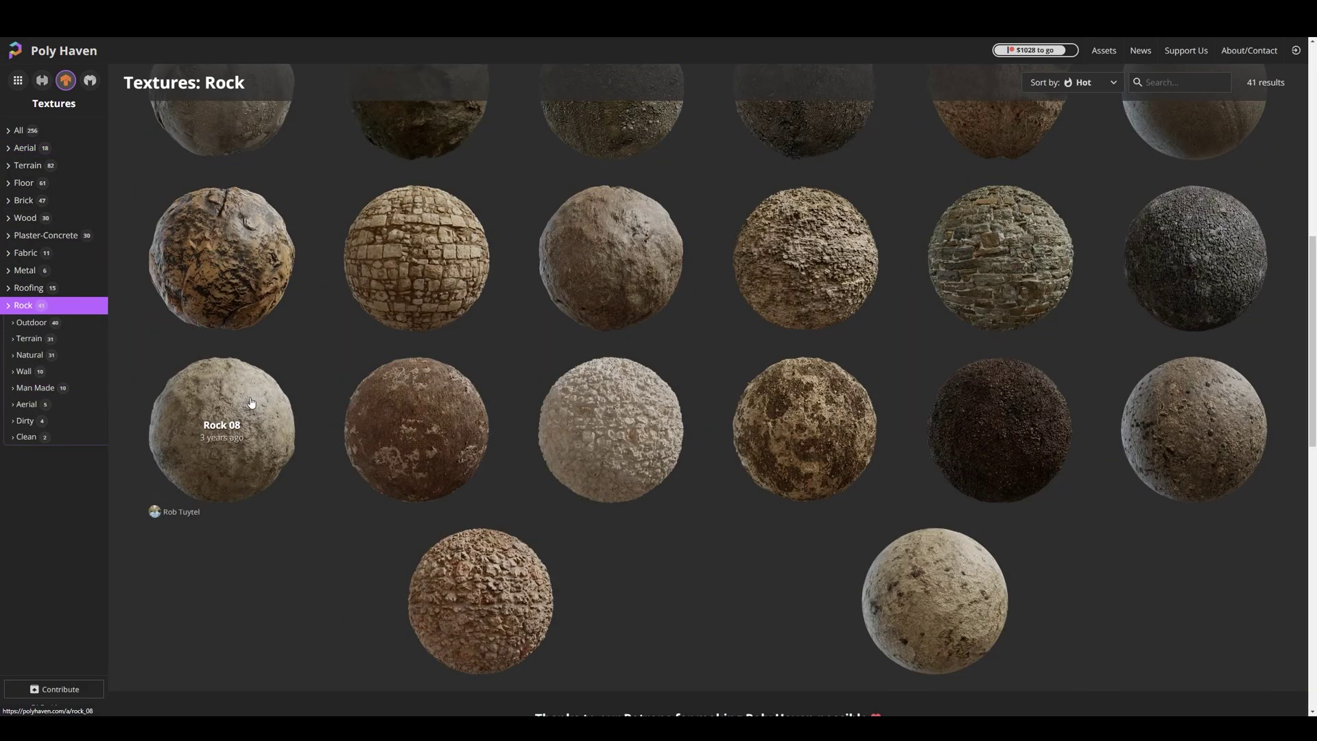
left_click(420, 254)
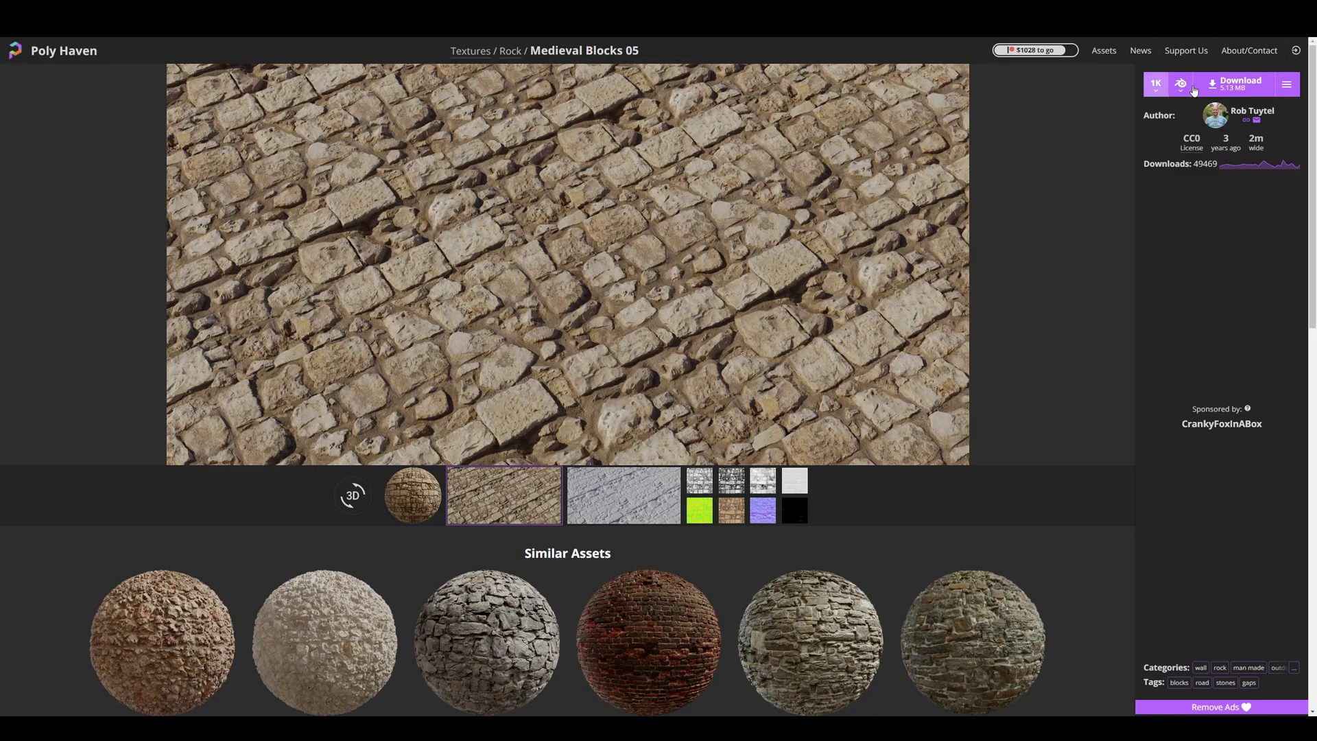
left_click(1156, 83)
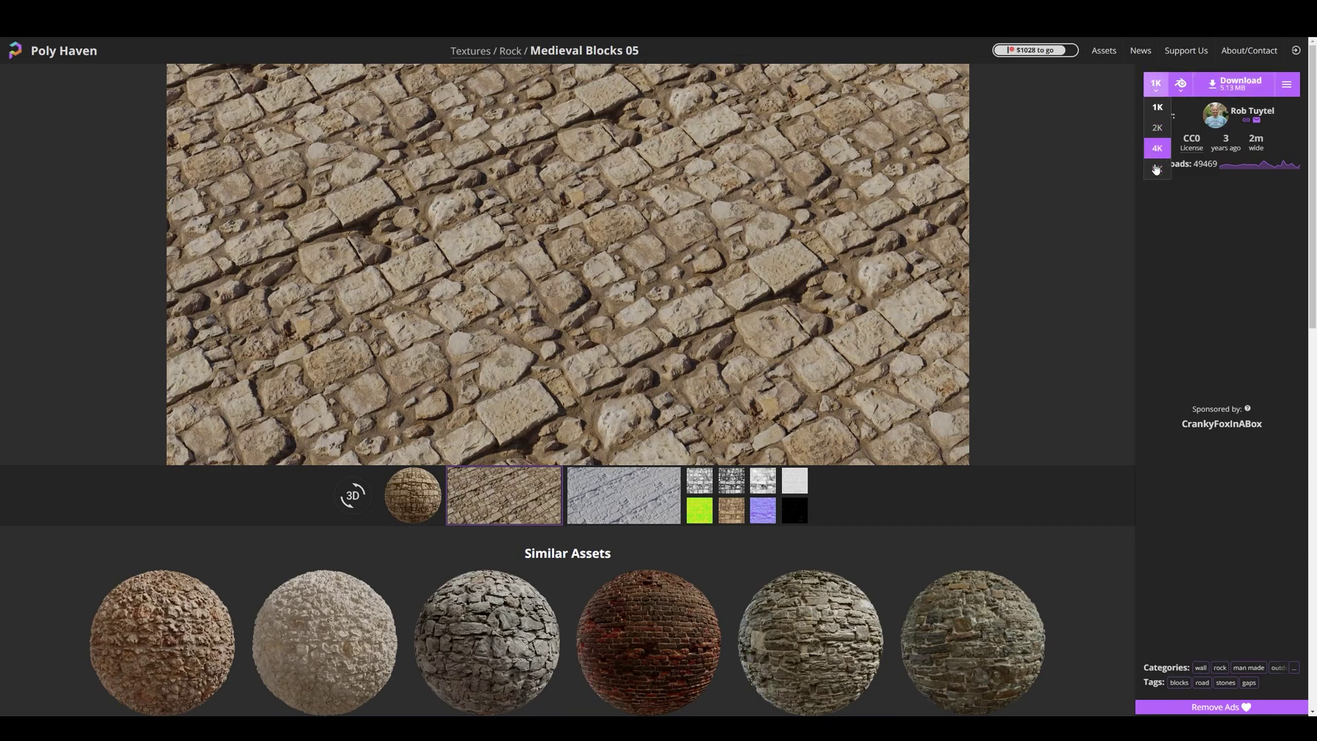
left_click(1158, 111)
left_click(1222, 88)
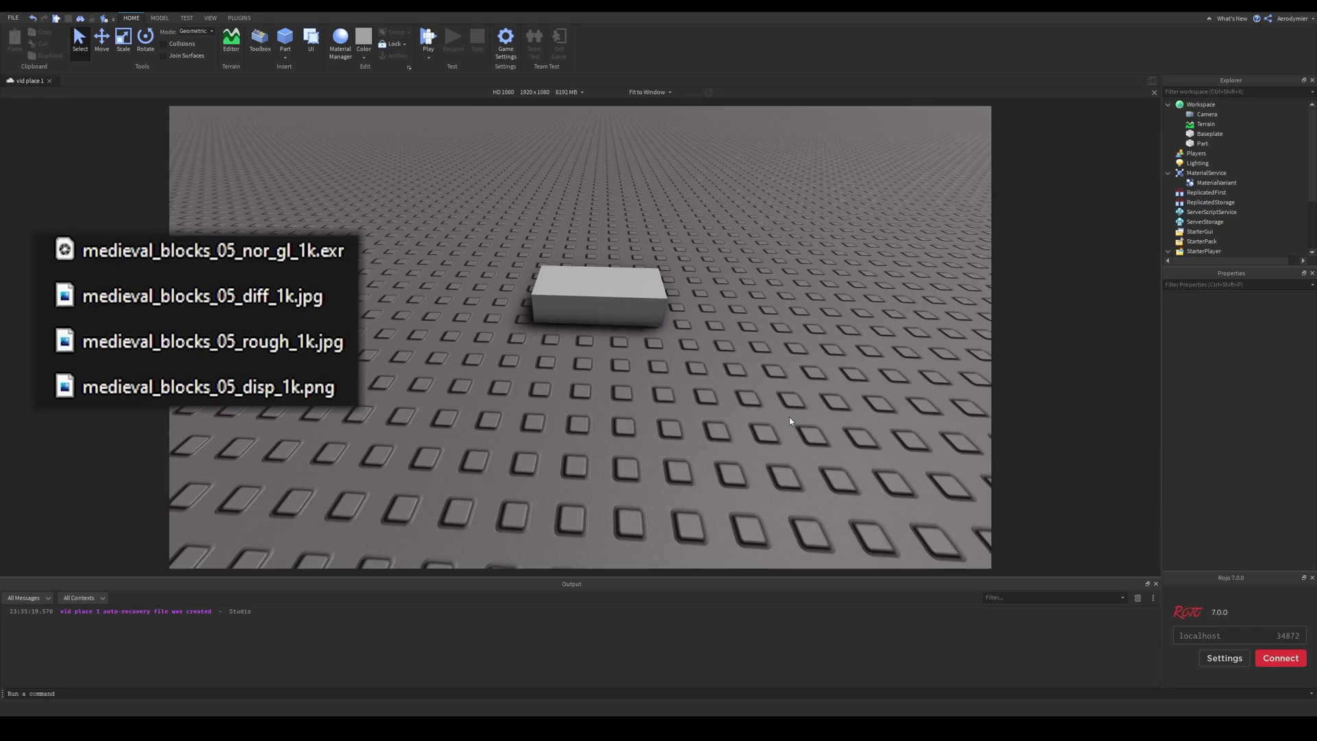
Switch to Roblox Studio and set the BaseMaterial of the MaterialVariant in MaterialService to Pebble.
left_click(1216, 183)
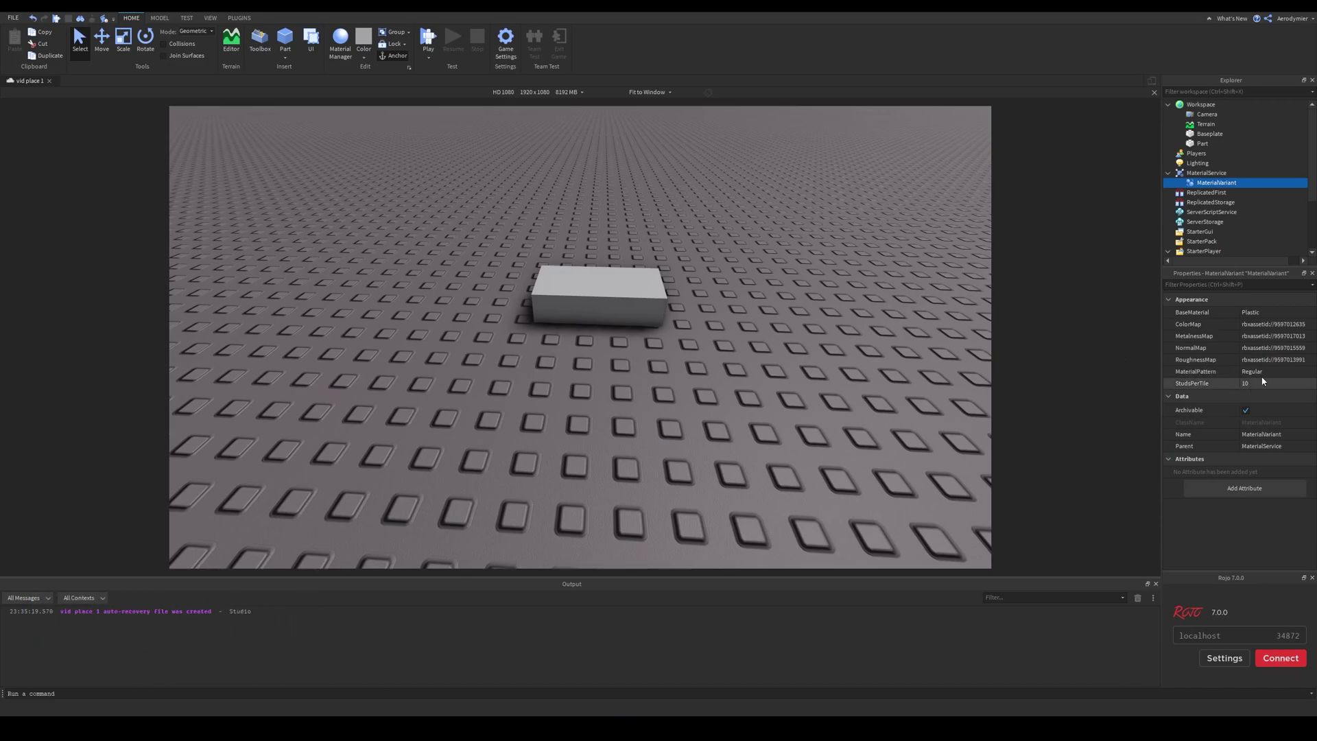
right_click_drag(858, 331, 858, 331)
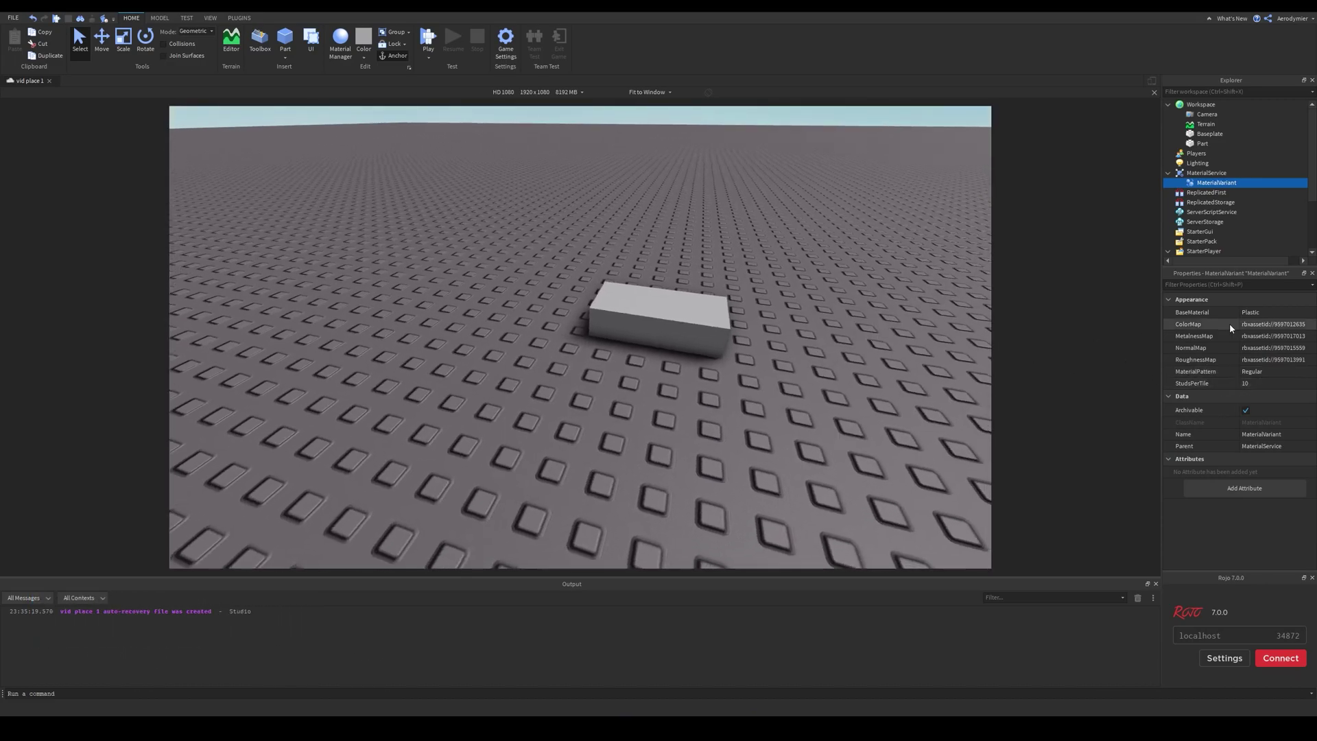
left_click(1268, 313)
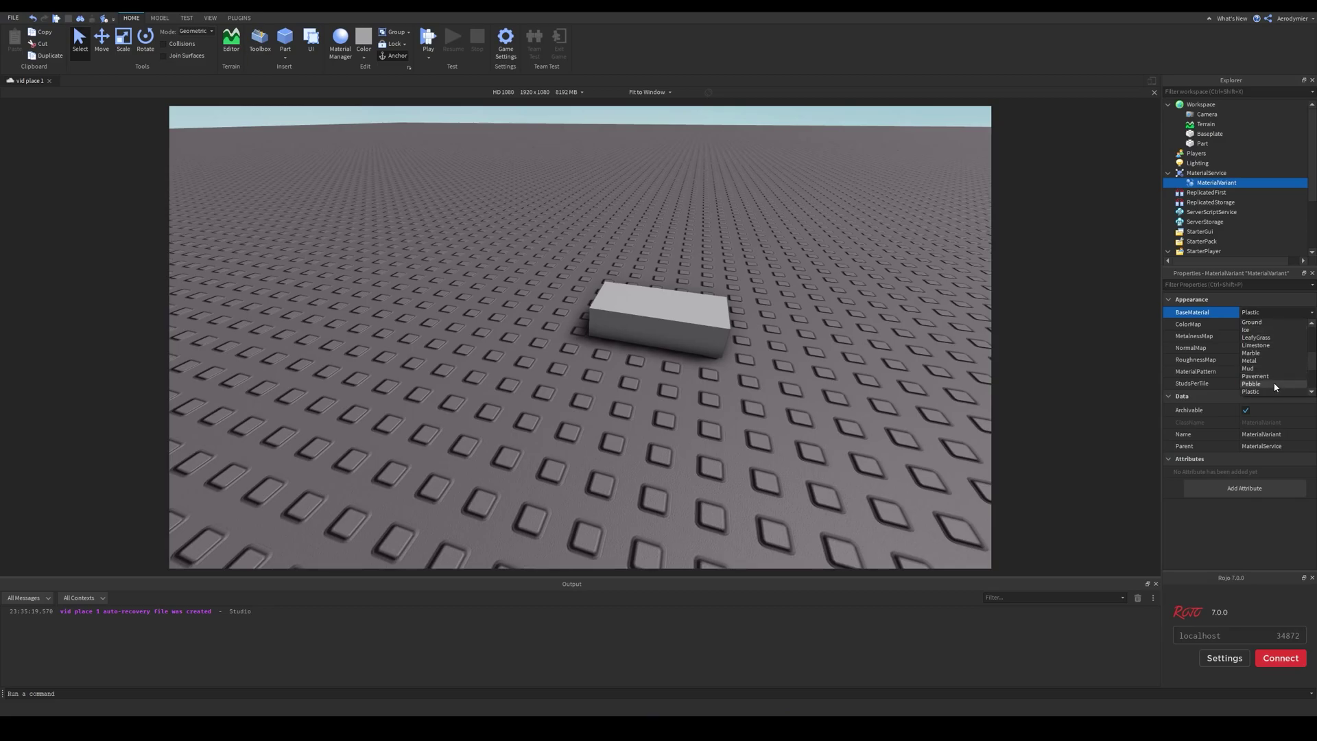
left_click(1252, 383)
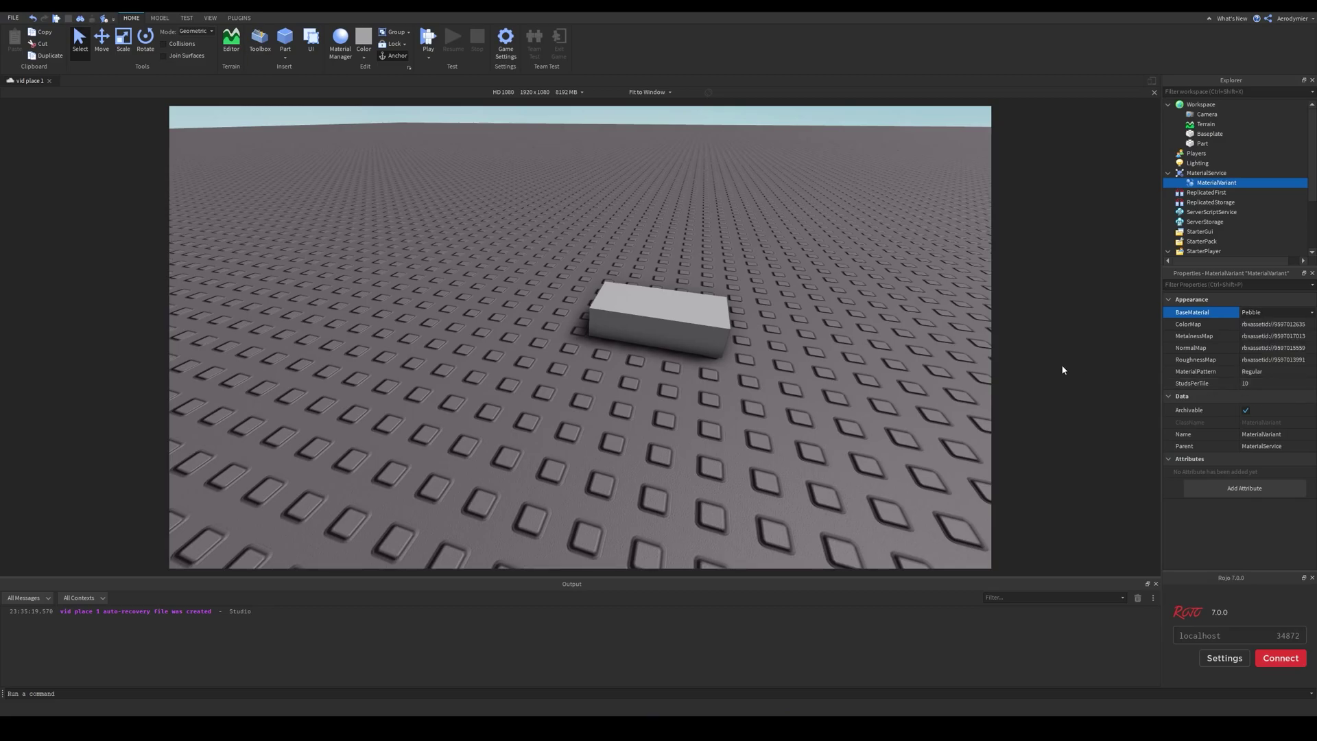
Assign MaterialVariant as the material variant of the grey Part on the baseplate.
left_click(717, 319)
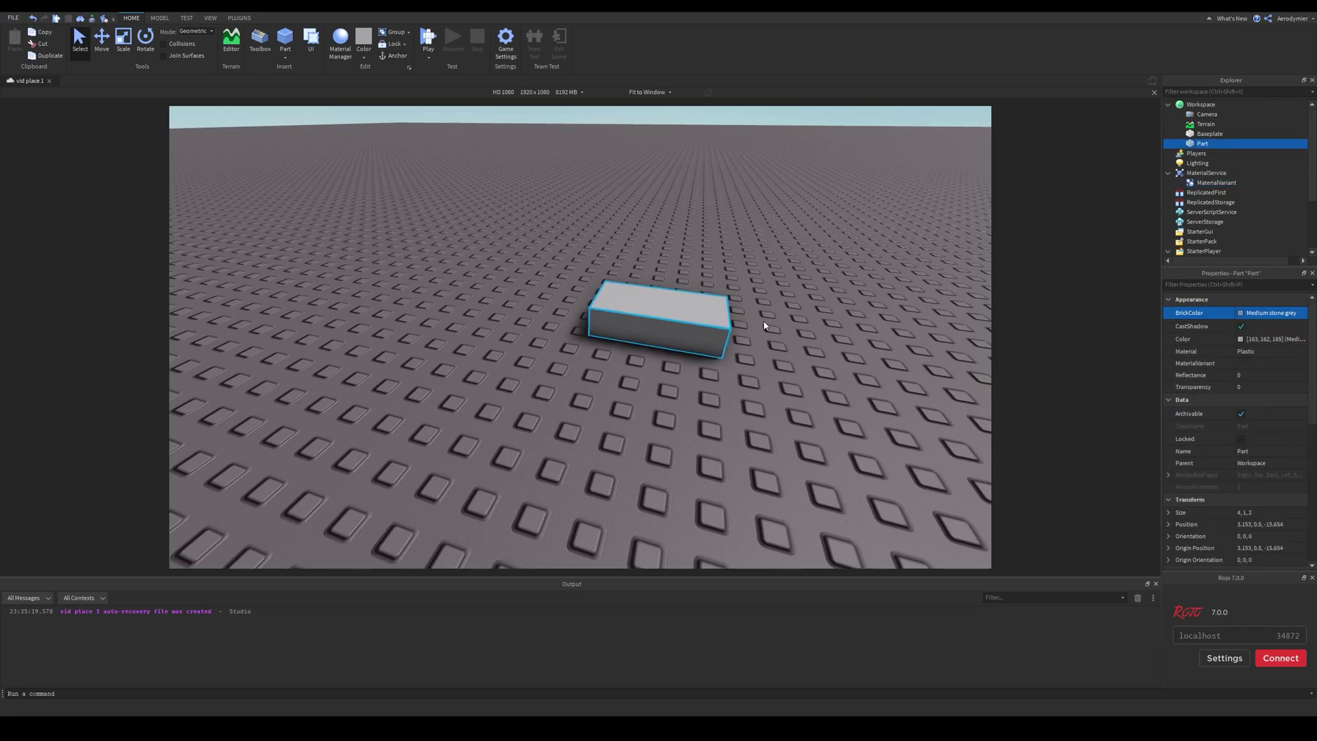
left_click(1262, 364)
left_click(1302, 362)
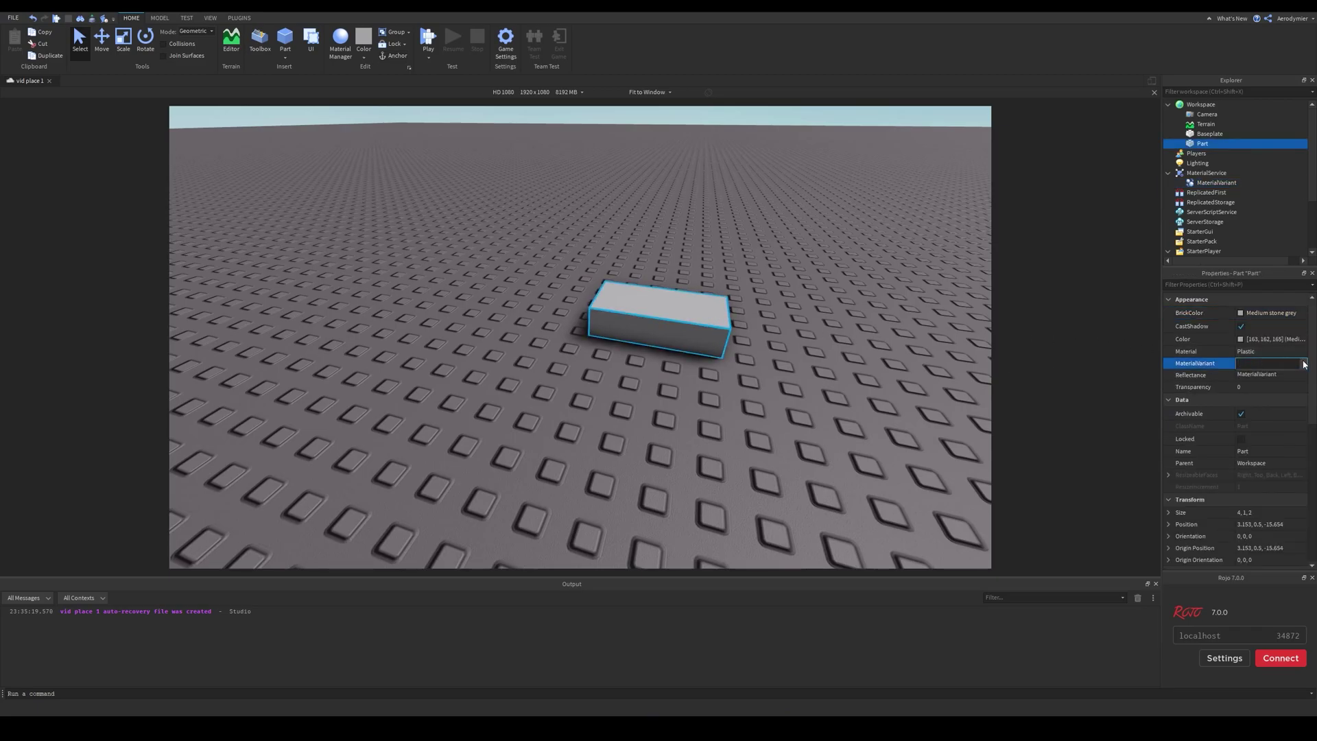
left_click(1265, 376)
Deselect the stone-textured part and examine its surface up close from another angle.
right_click_drag(921, 365, 850, 375)
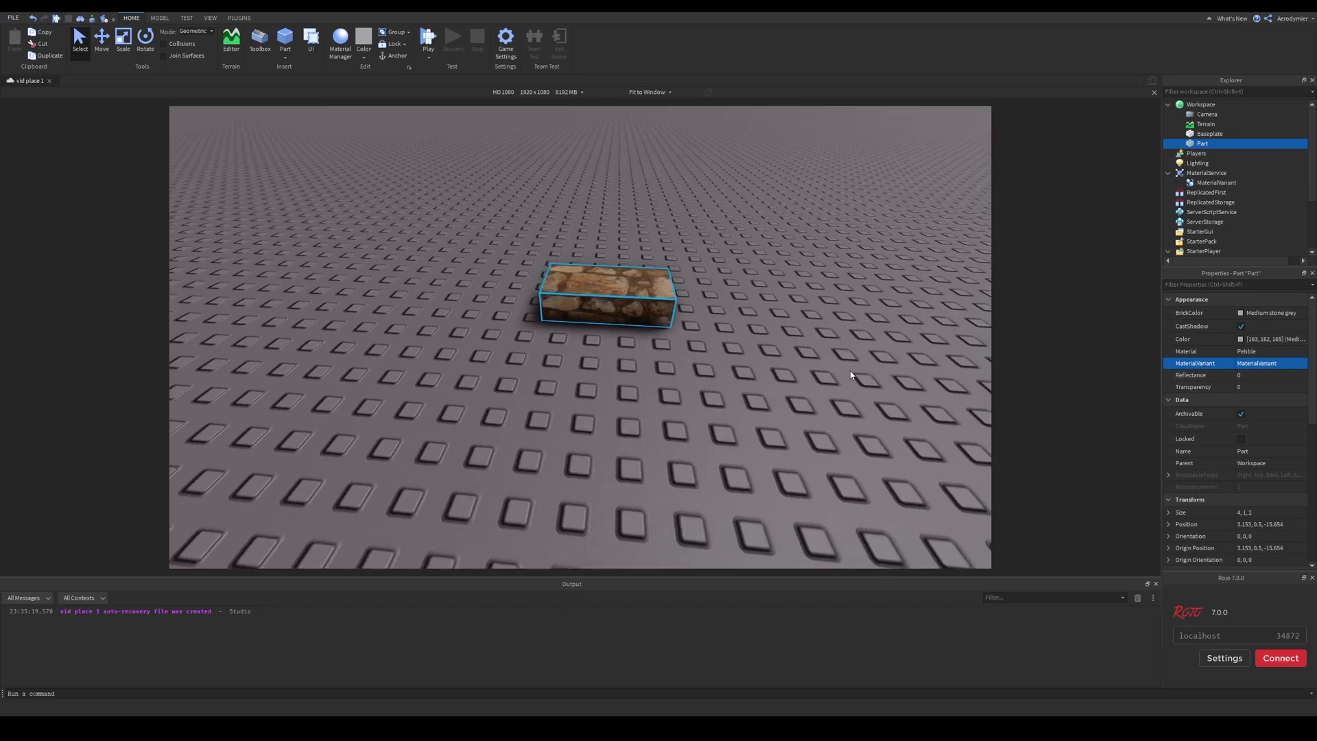
left_click(787, 369)
right_click_drag(768, 371, 485, 365)
key("q")
key("e")
key("w")
key("a")
key("e")
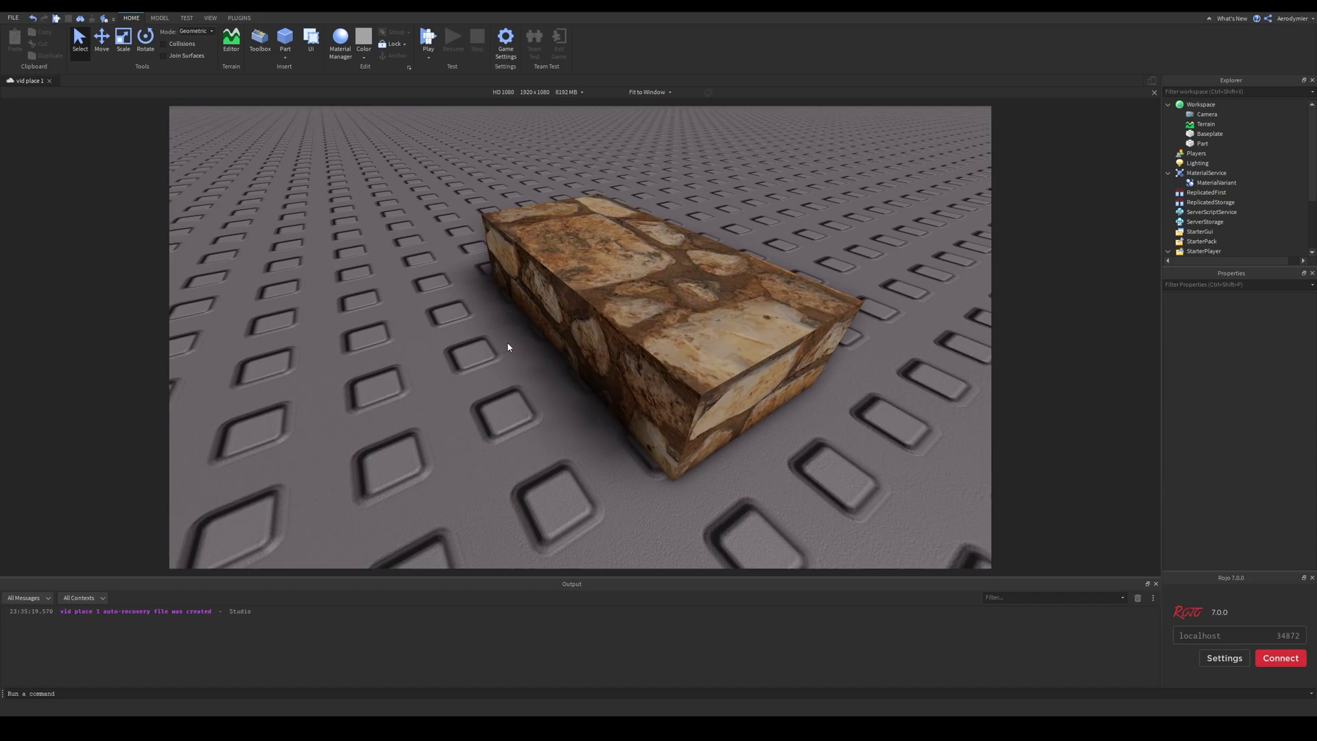
Scale the stone-textured part up to about 9.1 × 1 × 18.7 studs.
left_click(518, 296)
right_click_drag(426, 299, 426, 299)
scroll(426, 300, "down", 3)
left_click(123, 41)
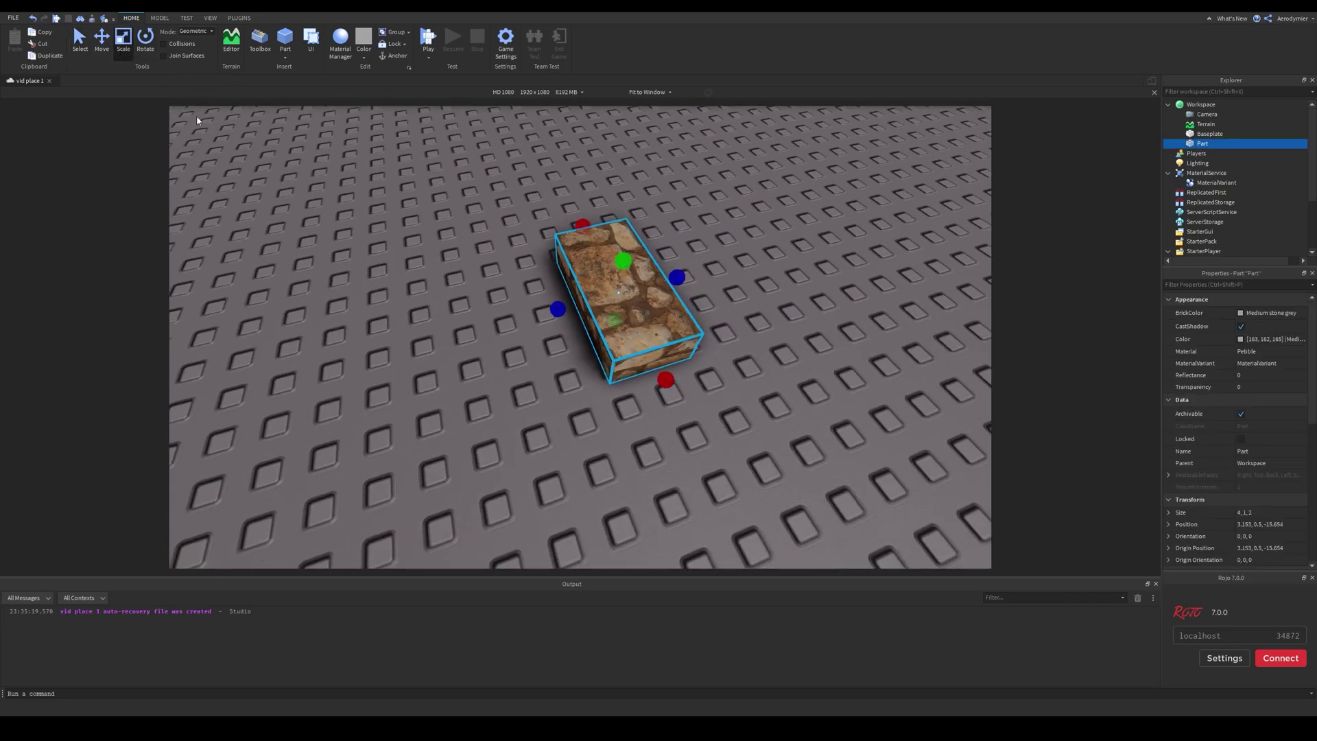
left_click_drag(548, 308, 317, 371)
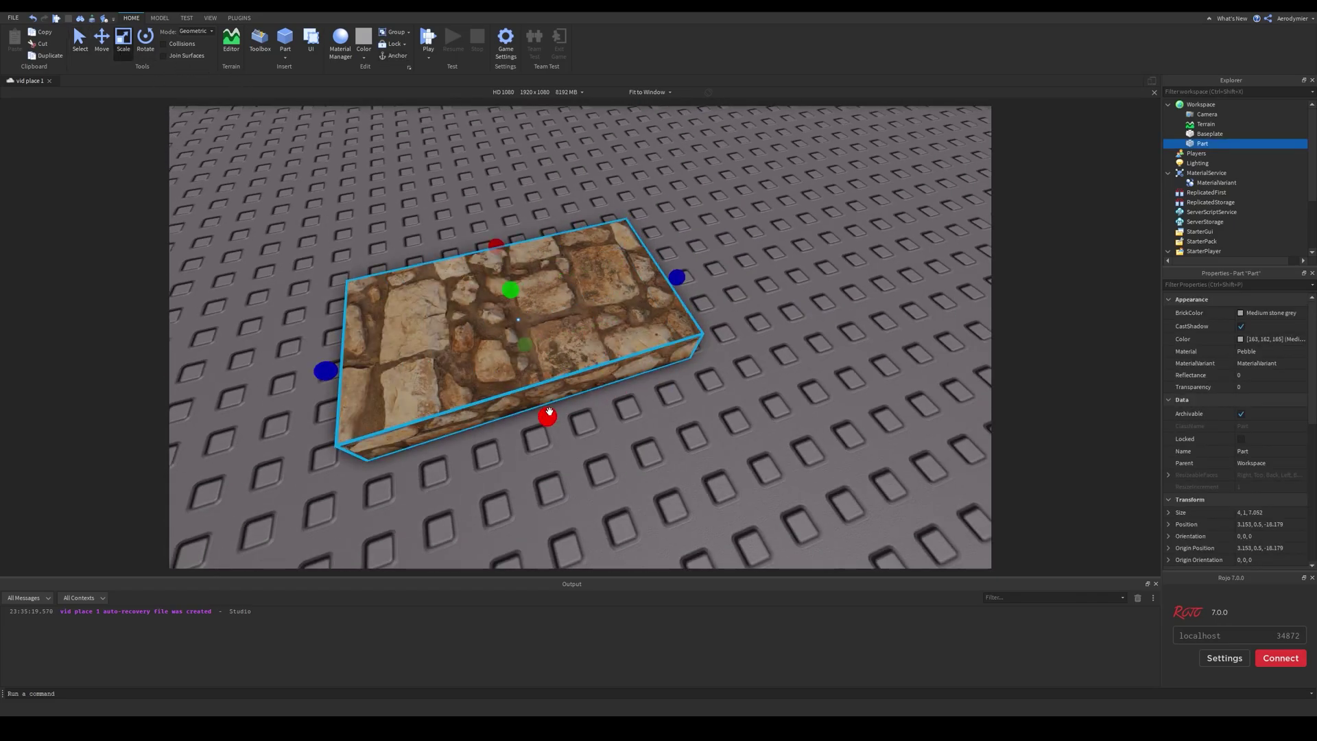
left_click_drag(549, 413, 634, 547)
left_click_drag(679, 352, 930, 280)
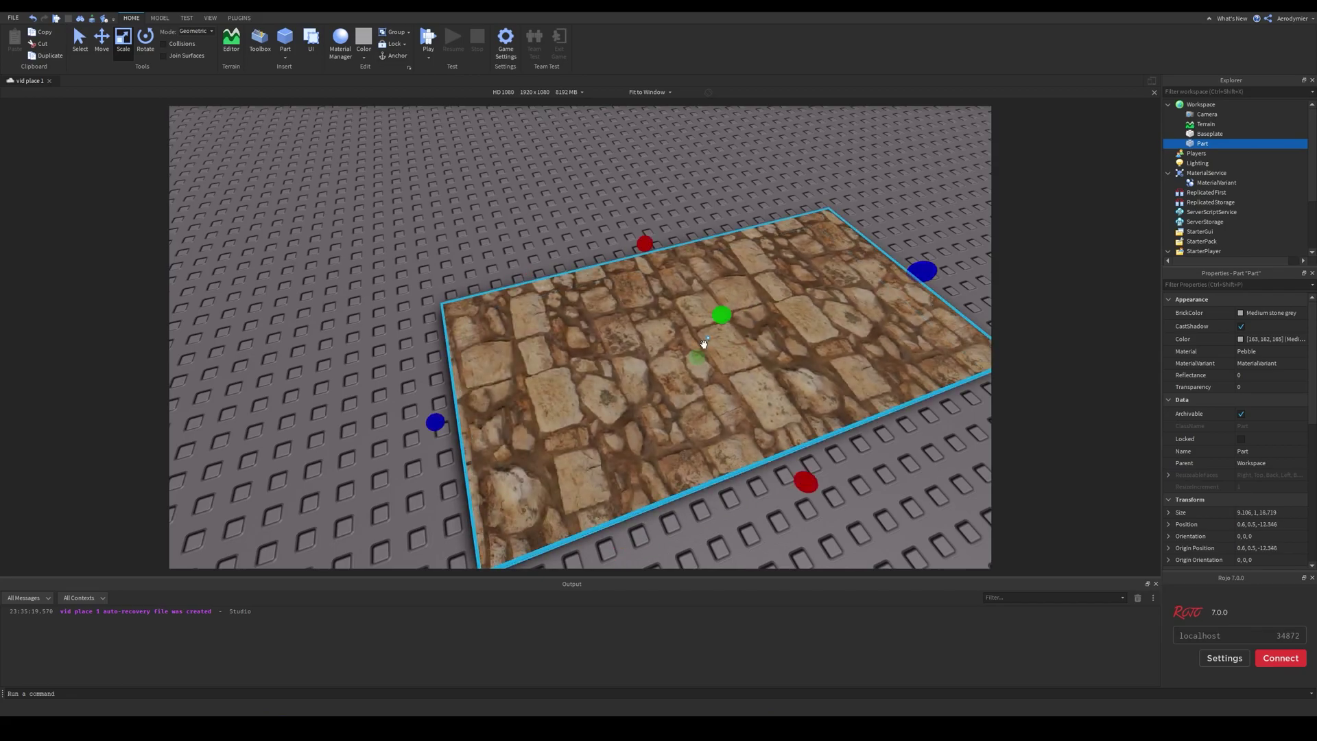
Set the MaterialPattern of the MaterialVariant in MaterialService to Organic.
key("d")
right_click_drag(704, 344, 761, 371)
key("w")
key("s")
left_click(1216, 183)
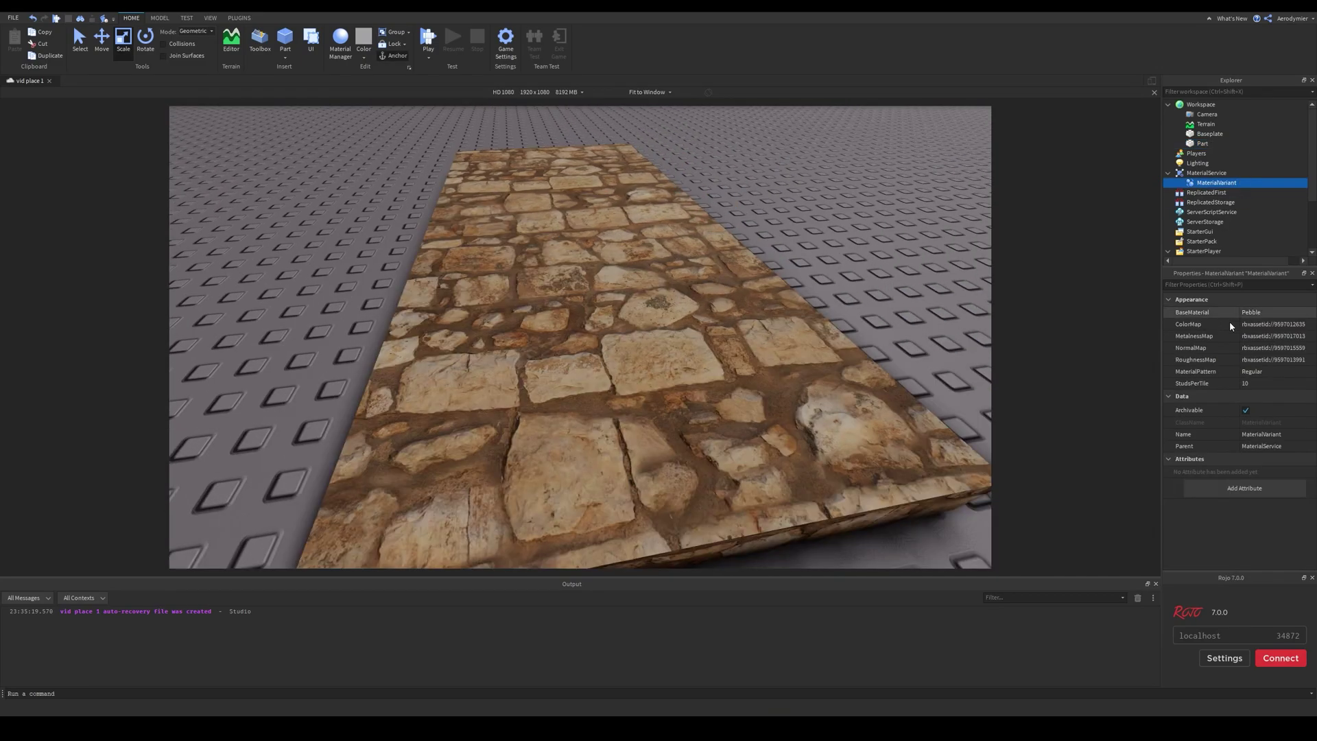
left_click(1269, 371)
left_click(1264, 380)
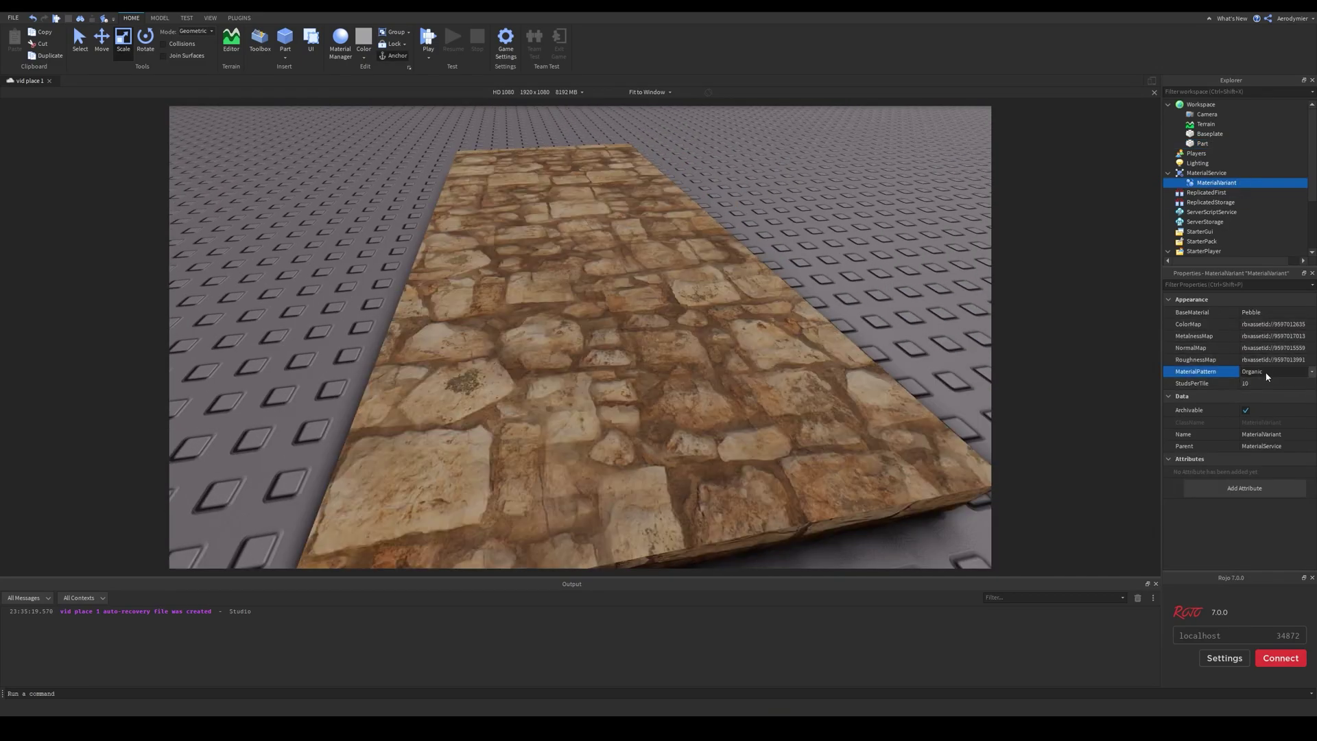
scroll(712, 270, "down", 10)
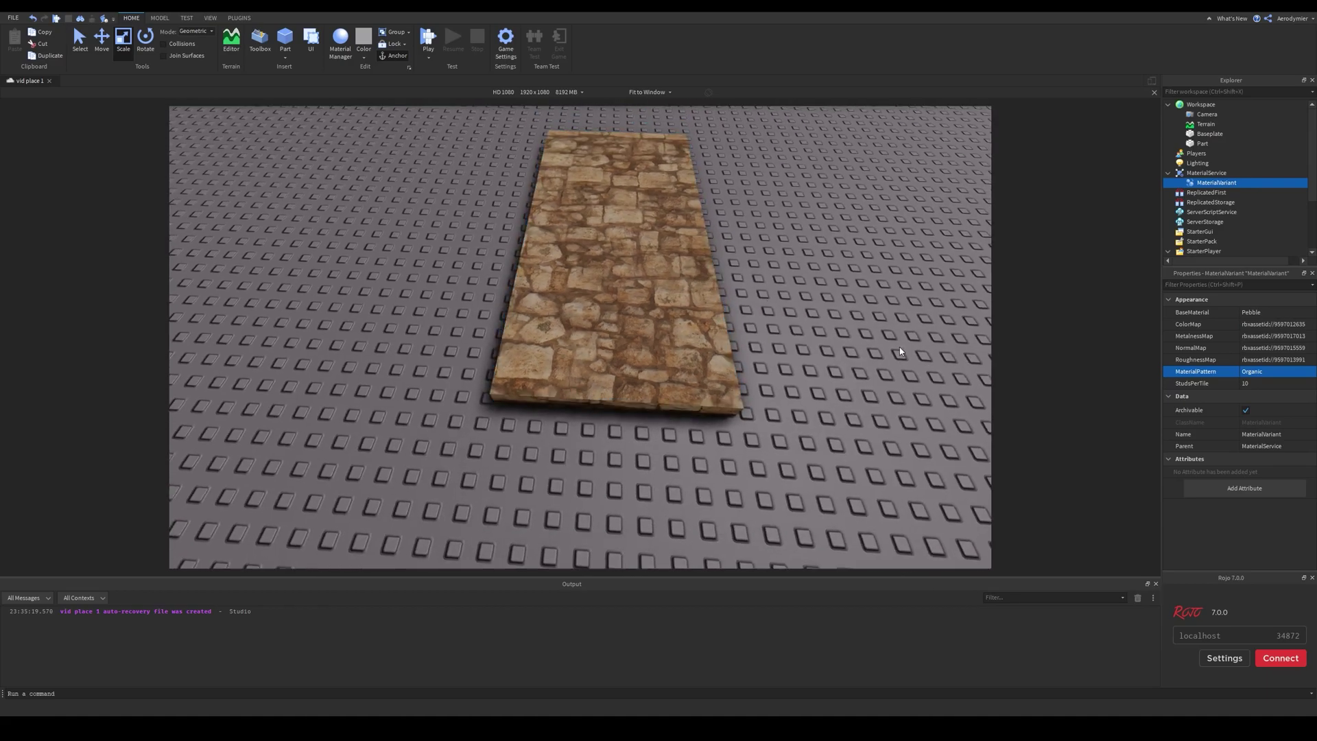
key("d")
key("a")
Reduce the StudsPerTile of the MaterialVariant to just under 4 so the stones tile more densely.
left_click(1272, 385)
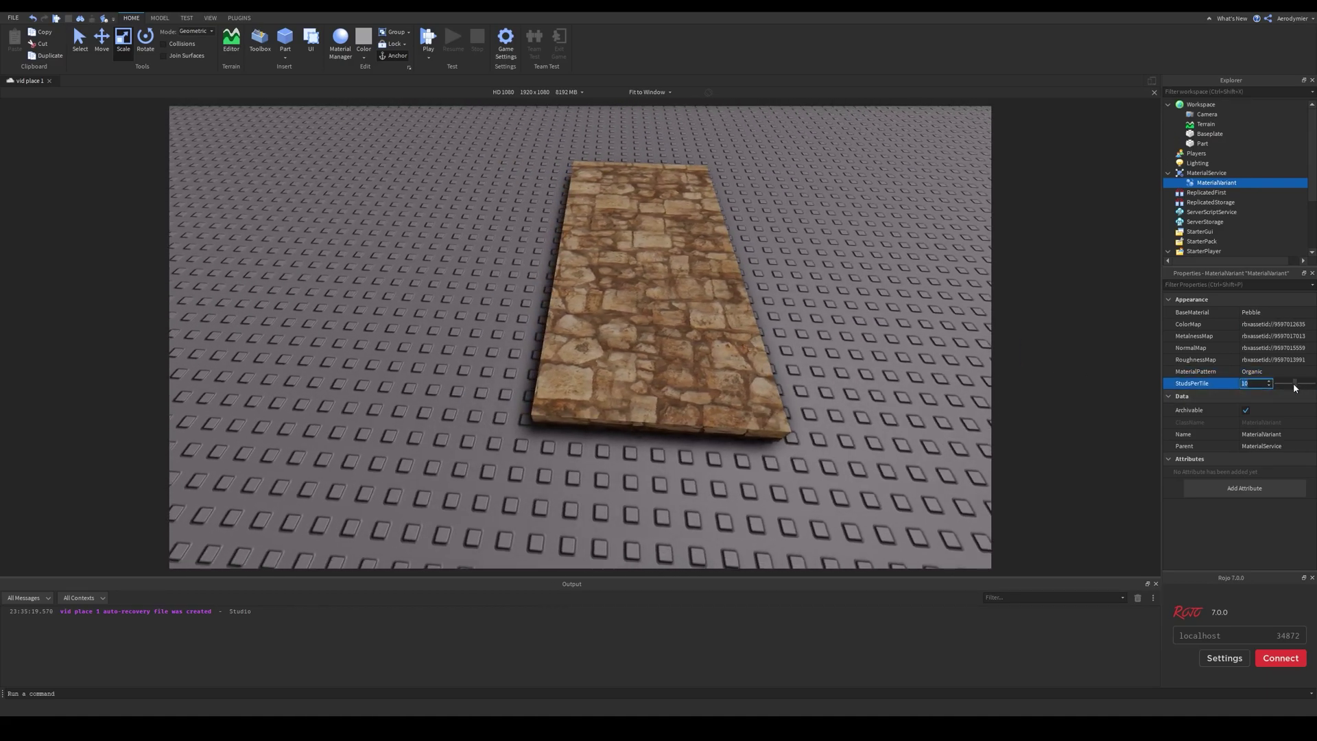
mouse_move(1294, 383)
left_mouse_down()
mouse_move(1273, 383)
mouse_move(1283, 390)
left_mouse_up()
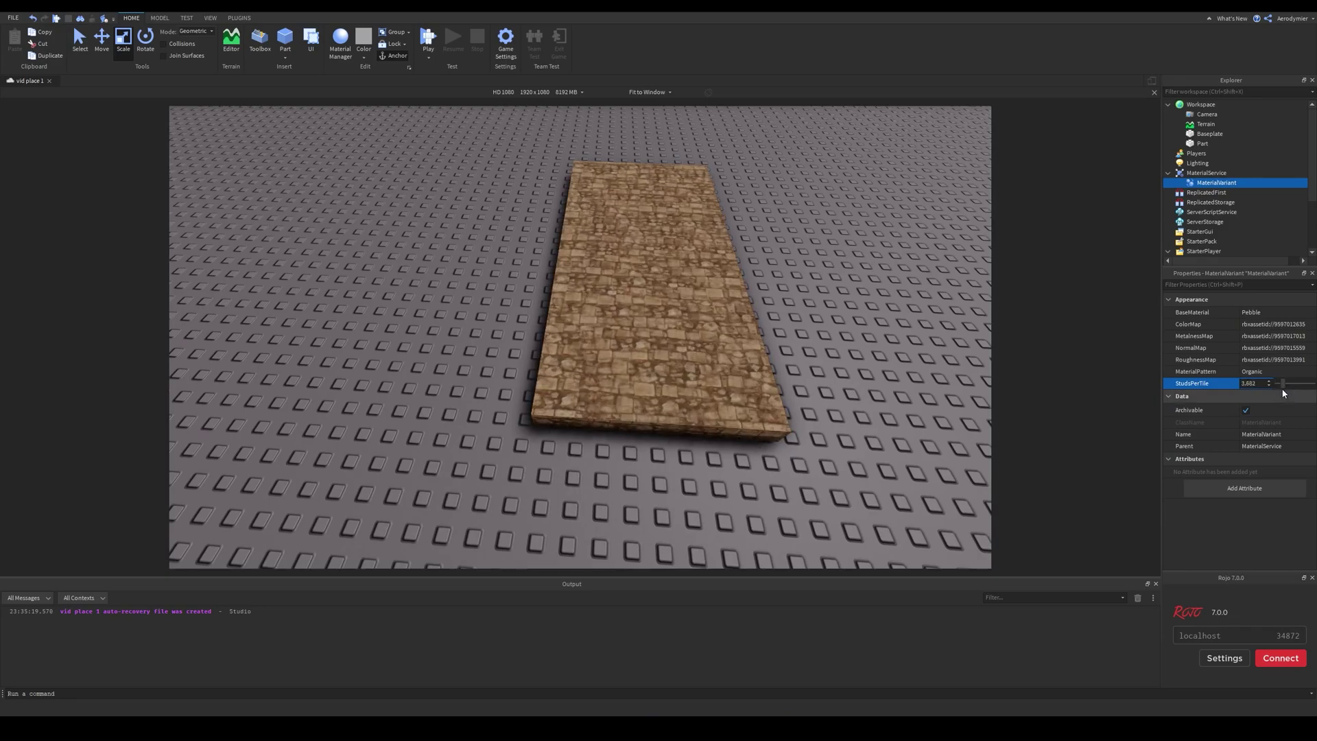
left_click(870, 338)
right_click_drag(870, 338, 817, 341)
scroll(817, 341, "up", 4)
scroll(724, 357, "down", 10)
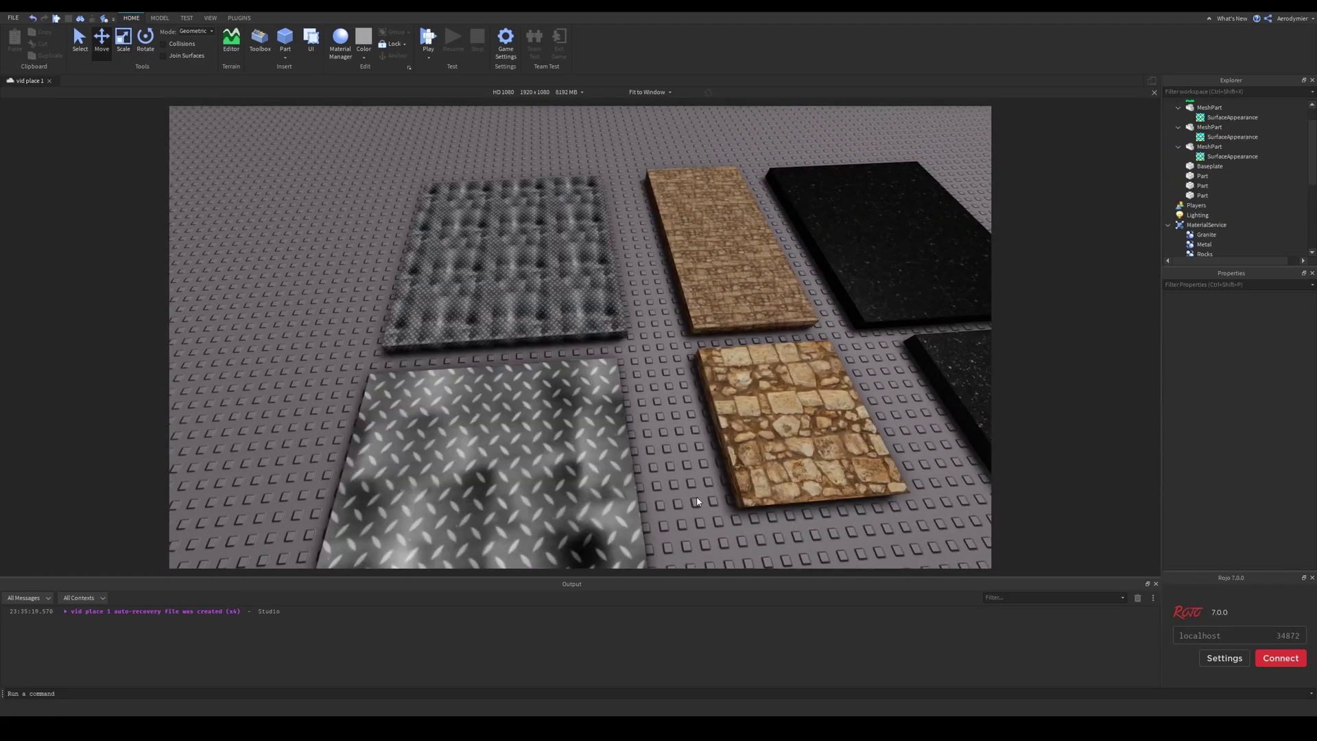
Compare the metal, rock and granite parts with the matching textured meshes beside them.
right_click_drag(654, 475, 538, 428)
scroll(547, 434, "down", 3)
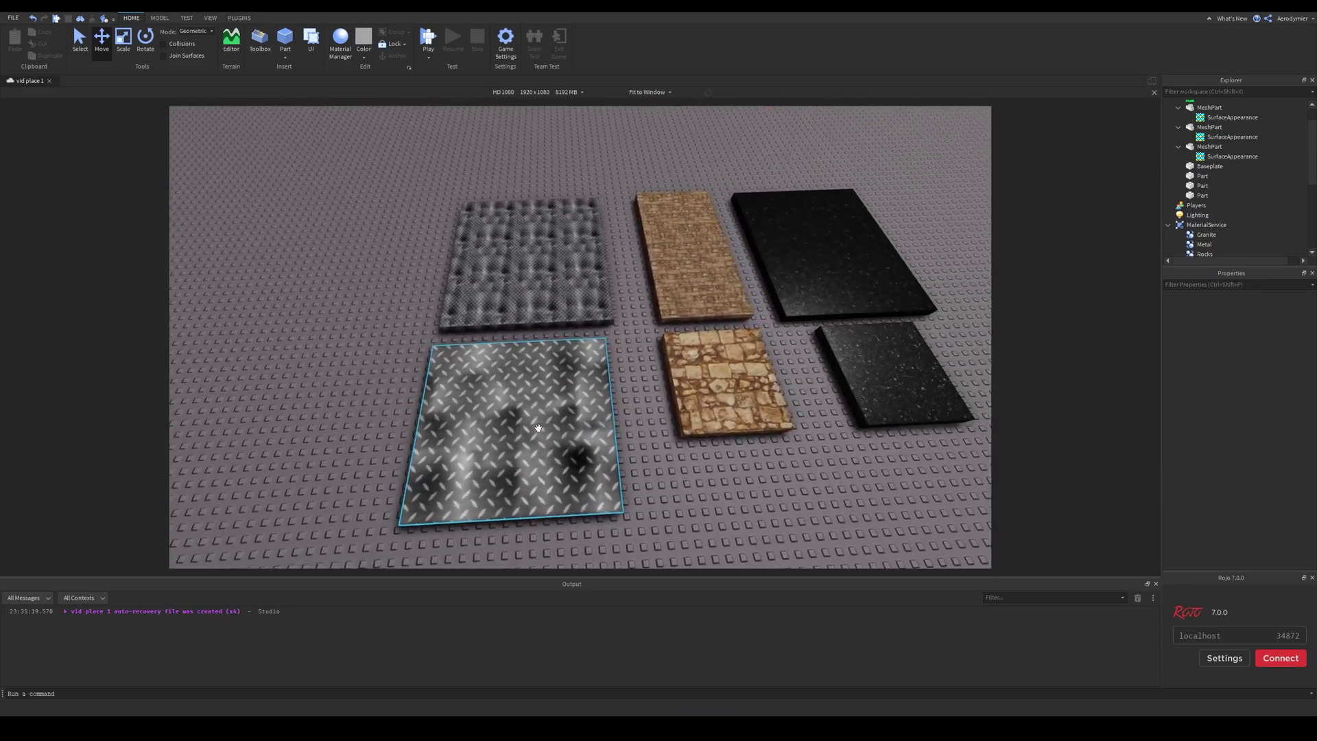
key("d")
key("a")
key("d")
key("w")
right_click_drag(594, 378, 594, 379)
key("s")
key("a")
key("d")
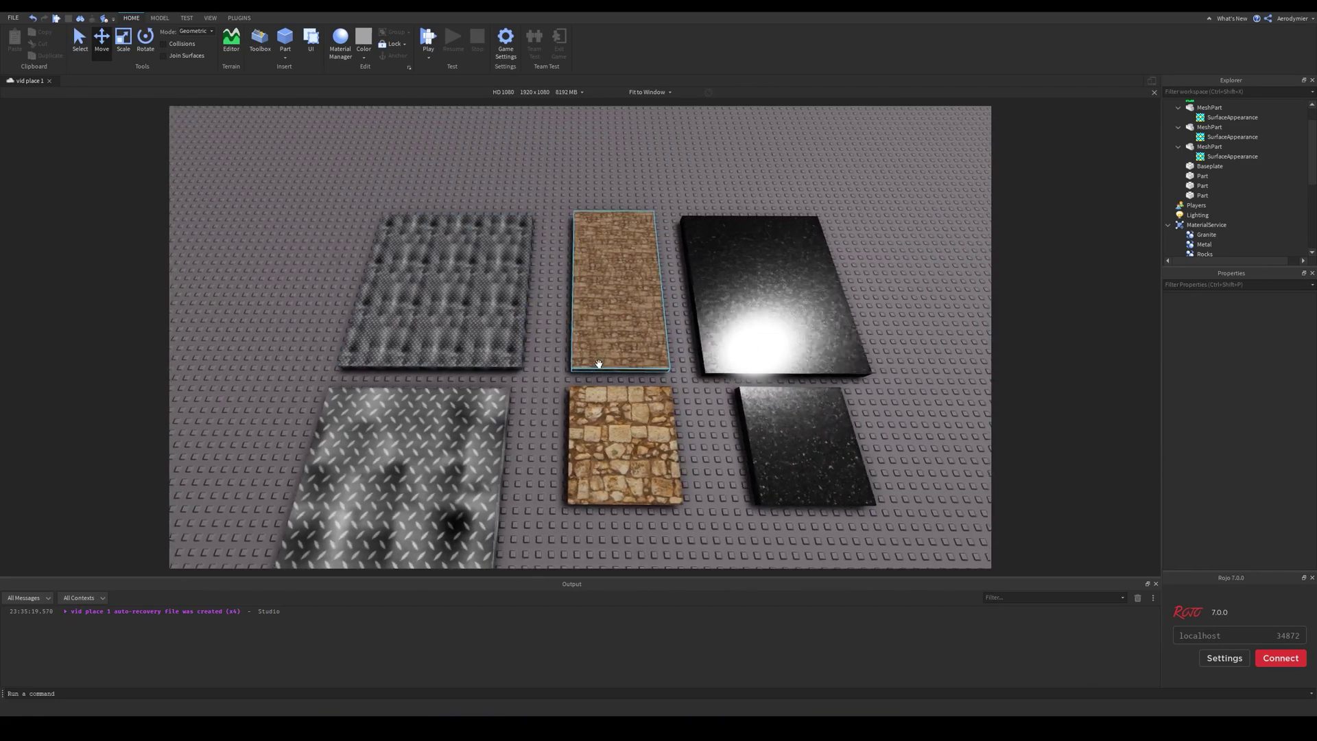
scroll(598, 363, "down", 7)
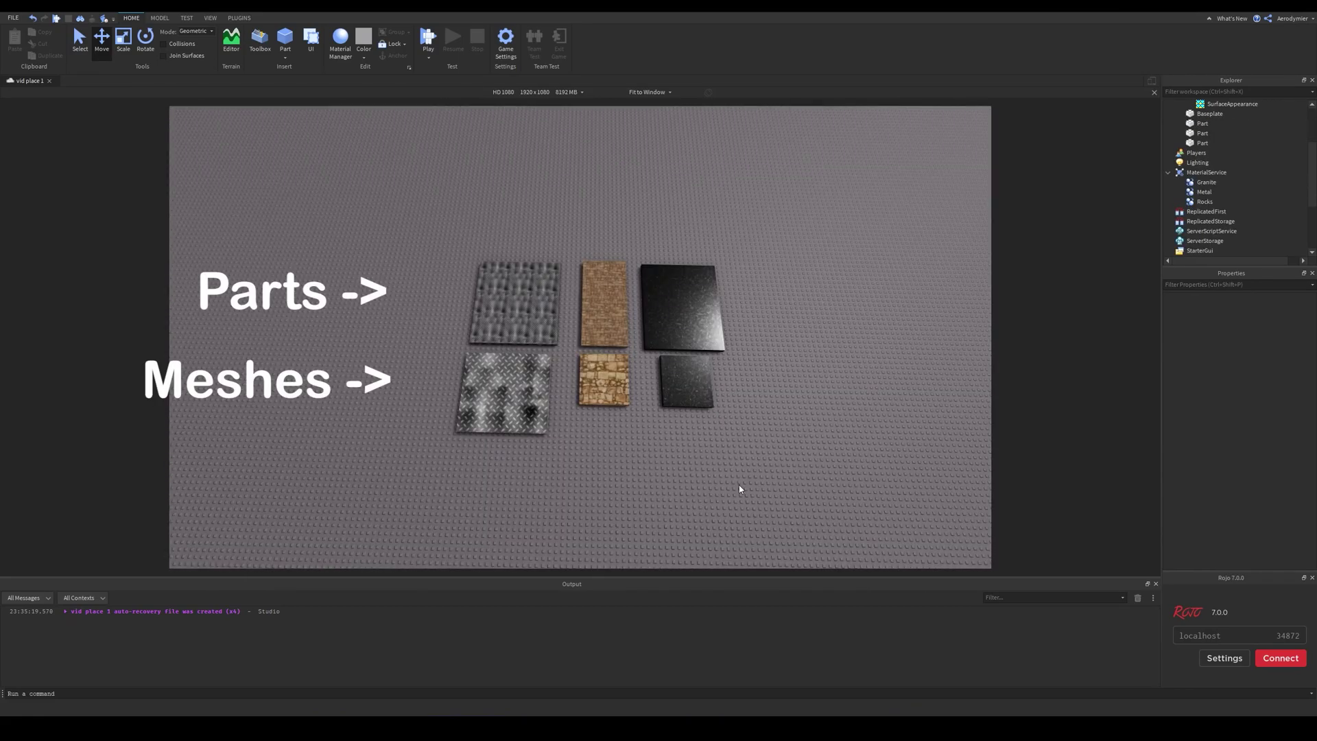
Set the StudsPerTile of the Rocks material variant to about 8.6.
scroll(740, 489, "up", 4)
left_click(648, 309)
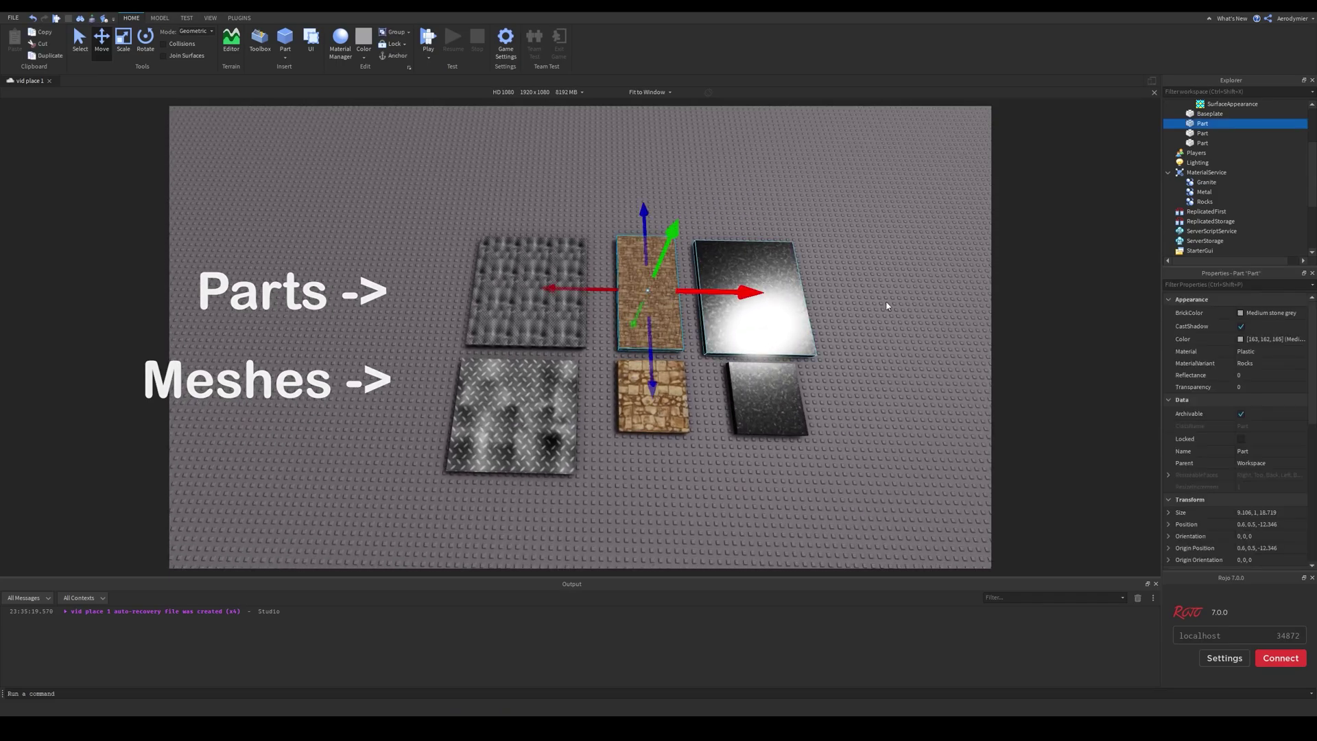
scroll(914, 347, "up", 3)
left_click(1204, 192)
left_click(1204, 201)
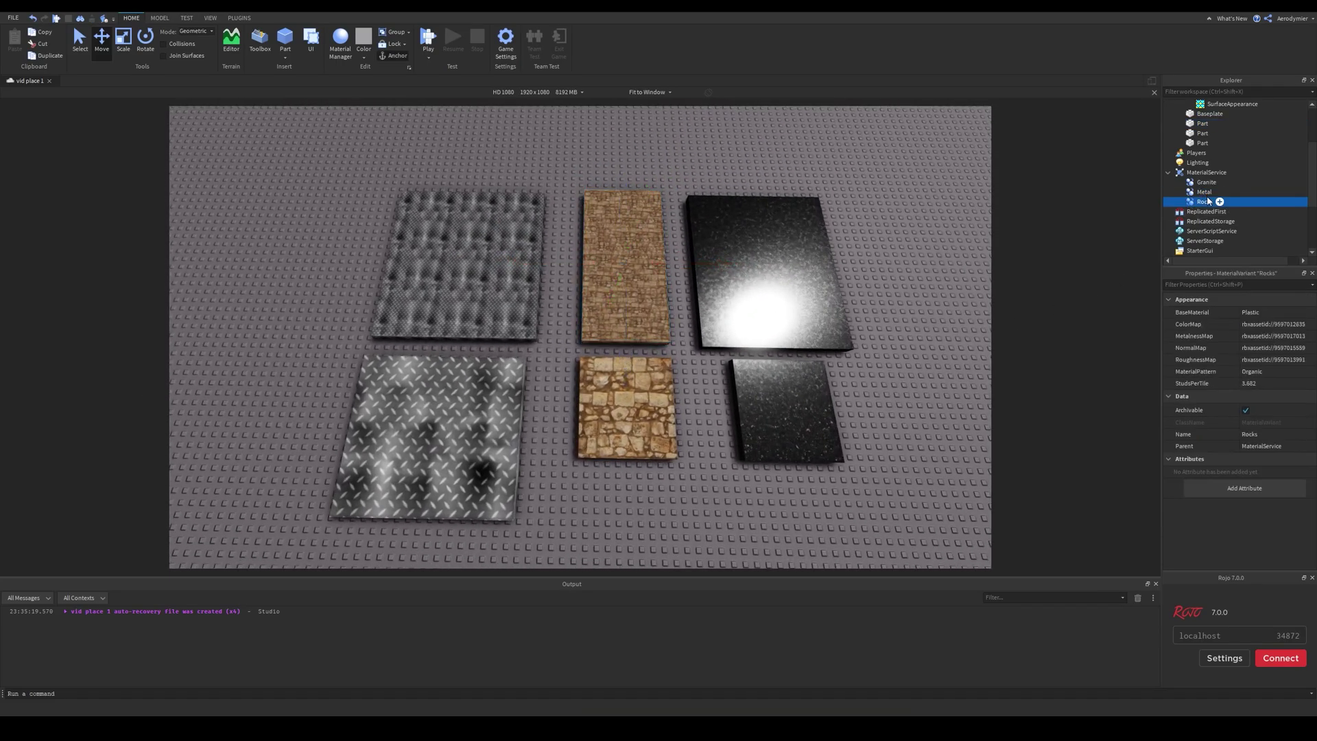
left_click(1267, 385)
left_click_drag(1281, 386, 1296, 388)
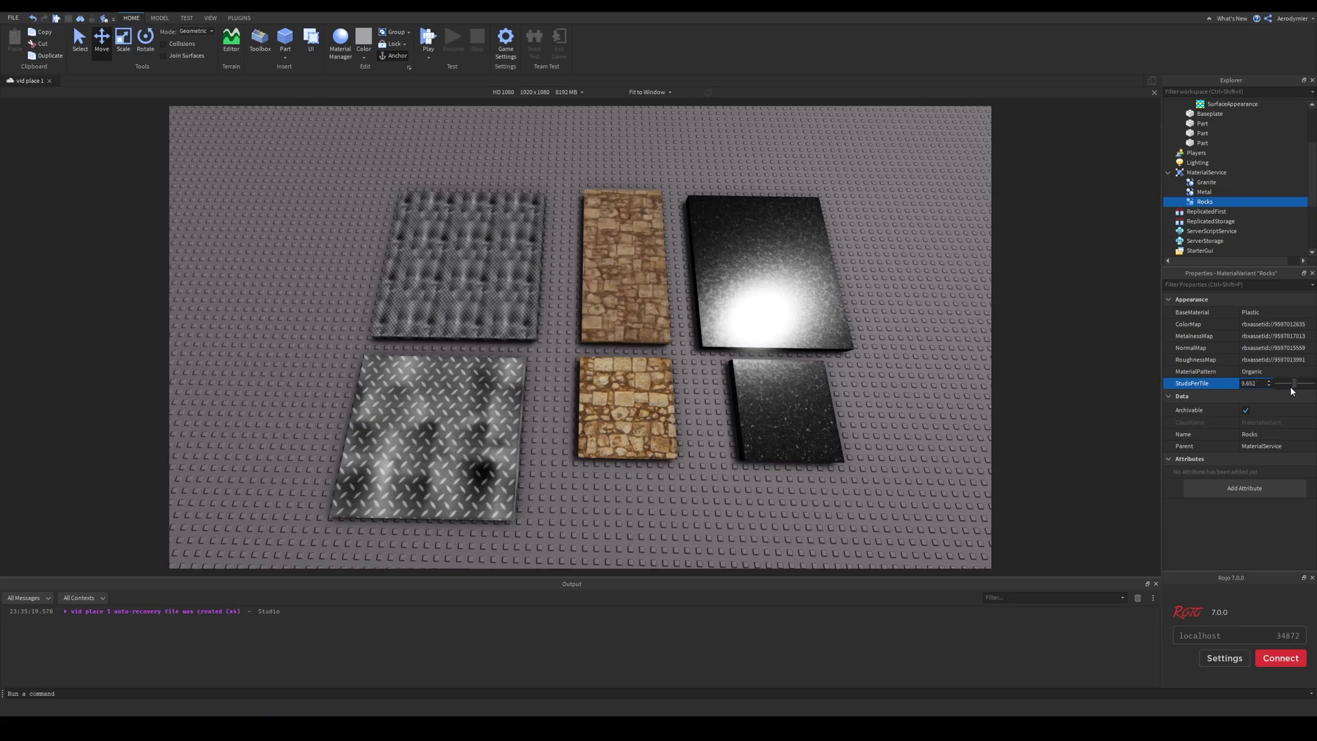
Examine the rock part next to its matching mesh from several angles.
left_click(985, 404)
key("a")
key("w")
right_click_drag(985, 405, 981, 404)
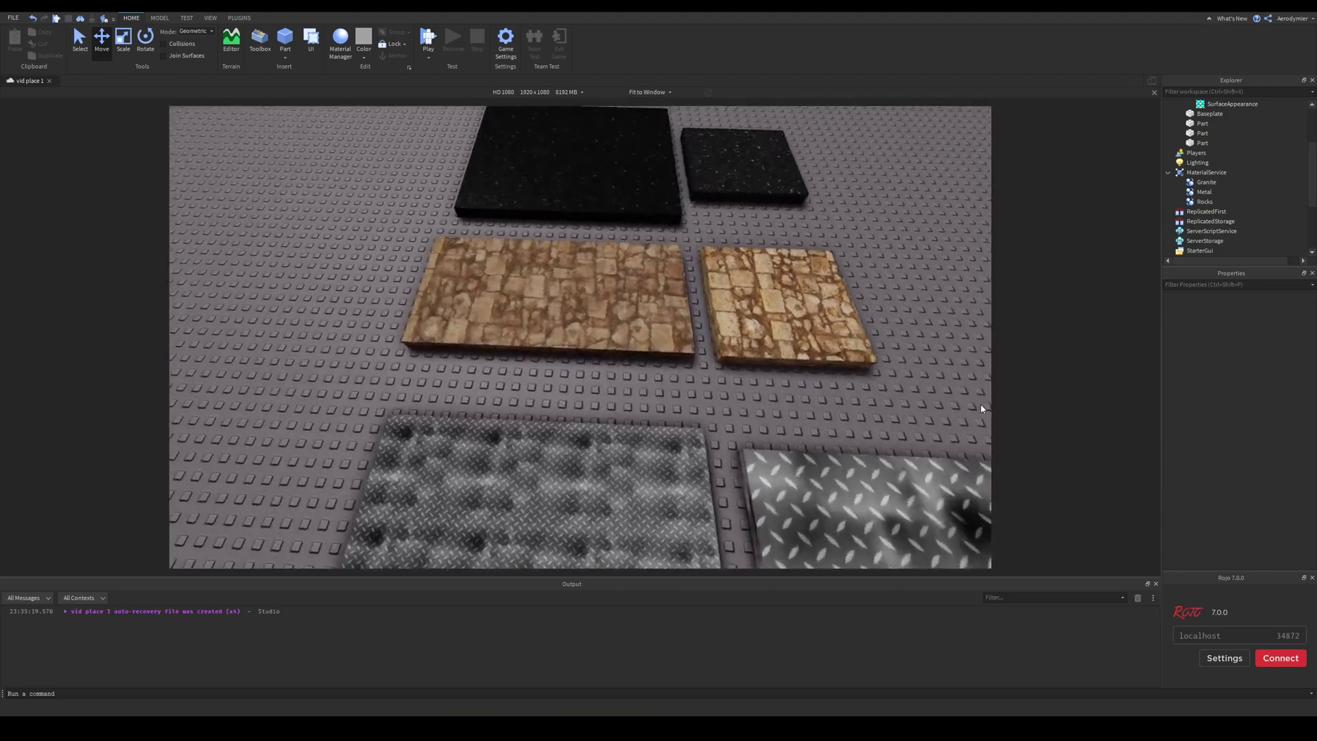
key("d")
right_click_drag(596, 306, 574, 317)
key("s")
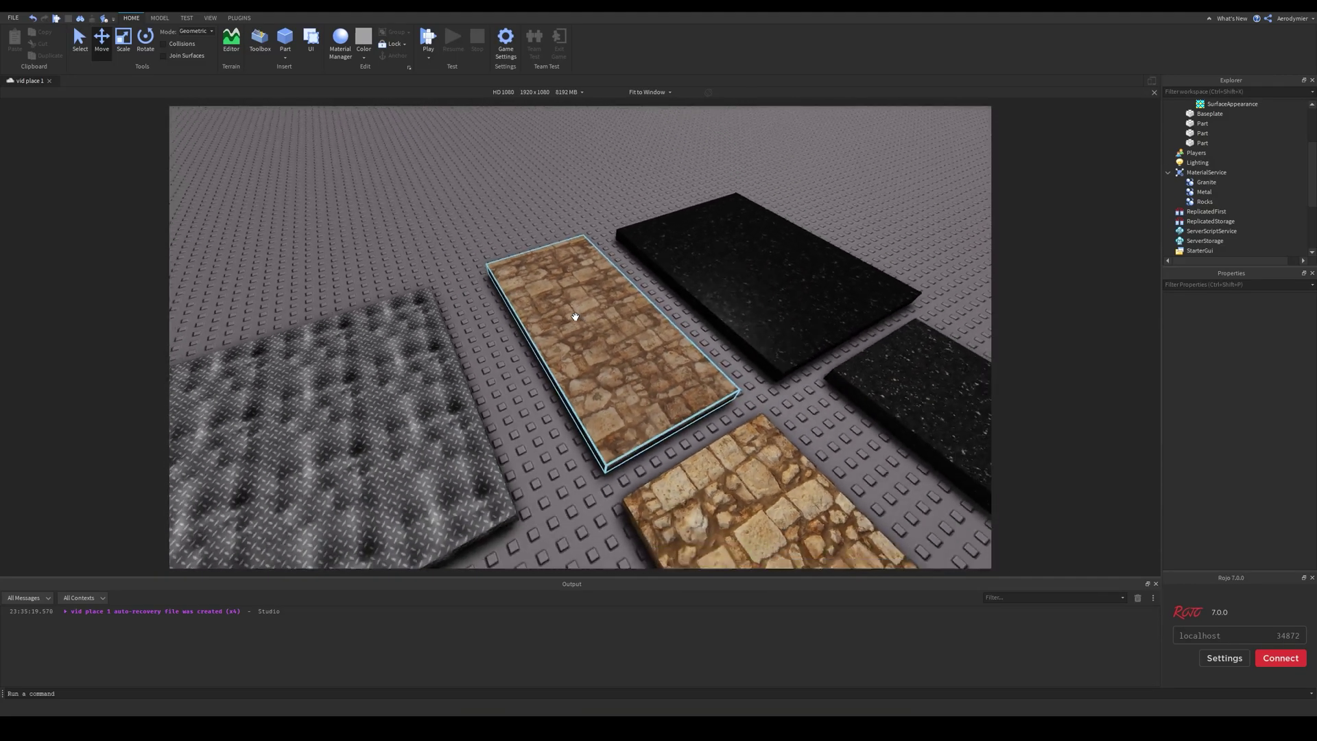
key("d")
right_click_drag(585, 385, 582, 385)
Raise the StudsPerTile of the Metal material variant to enlarge the tread pattern on the metal part.
left_click(718, 355)
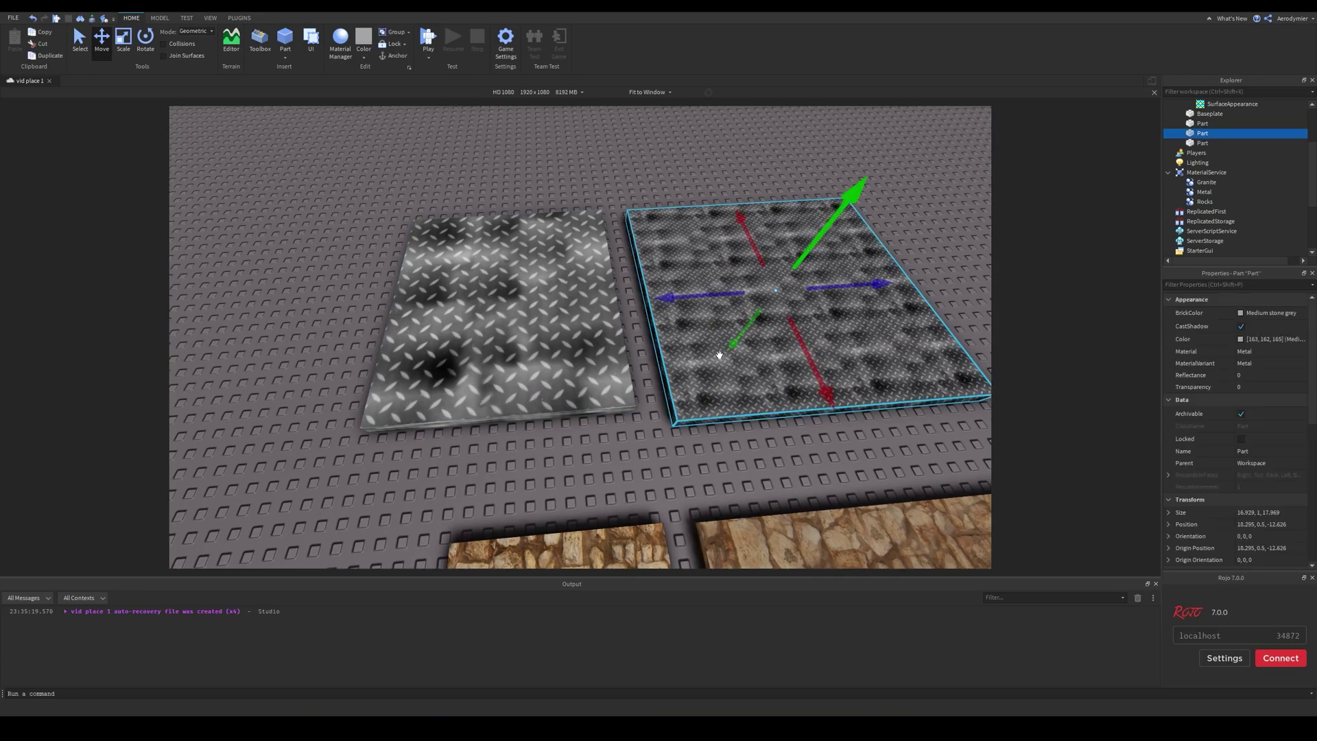
left_click(1204, 192)
left_click(1287, 384)
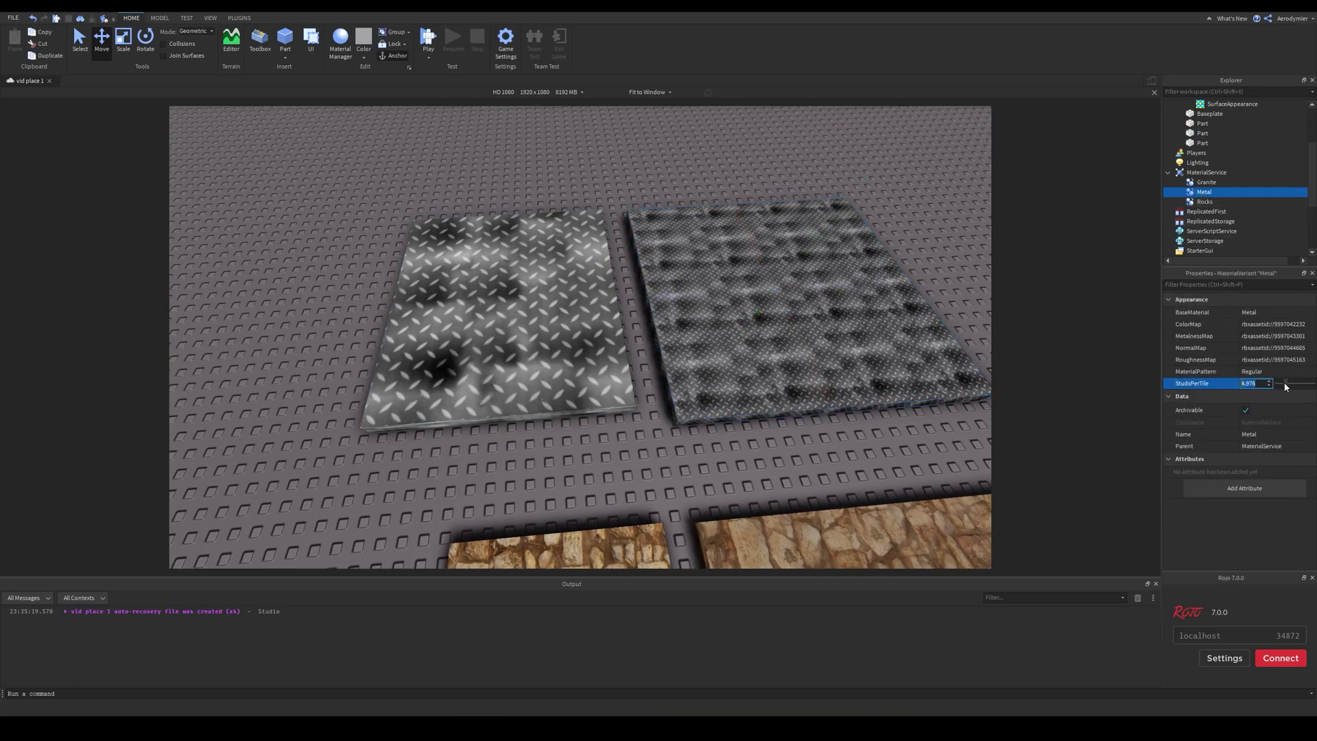
left_click_drag(1288, 388, 1314, 393)
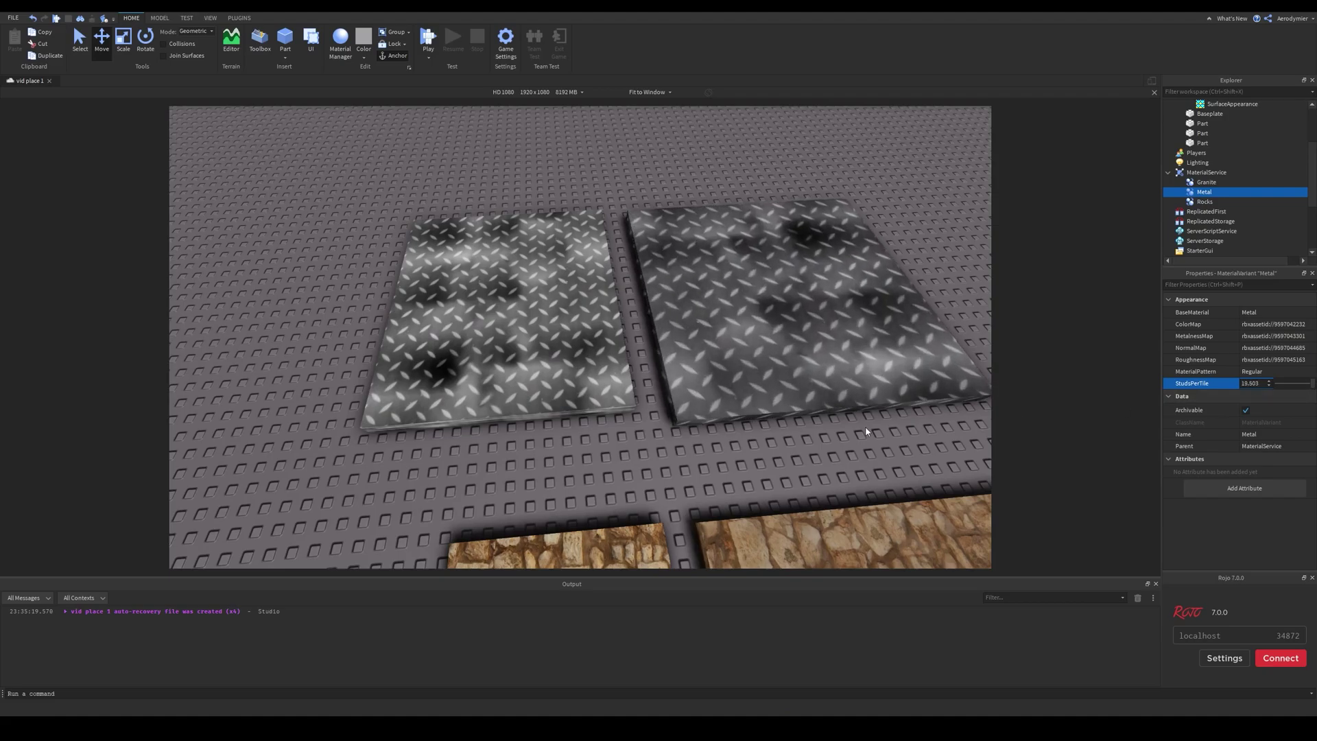
left_click(705, 466)
right_click_drag(706, 466, 714, 465)
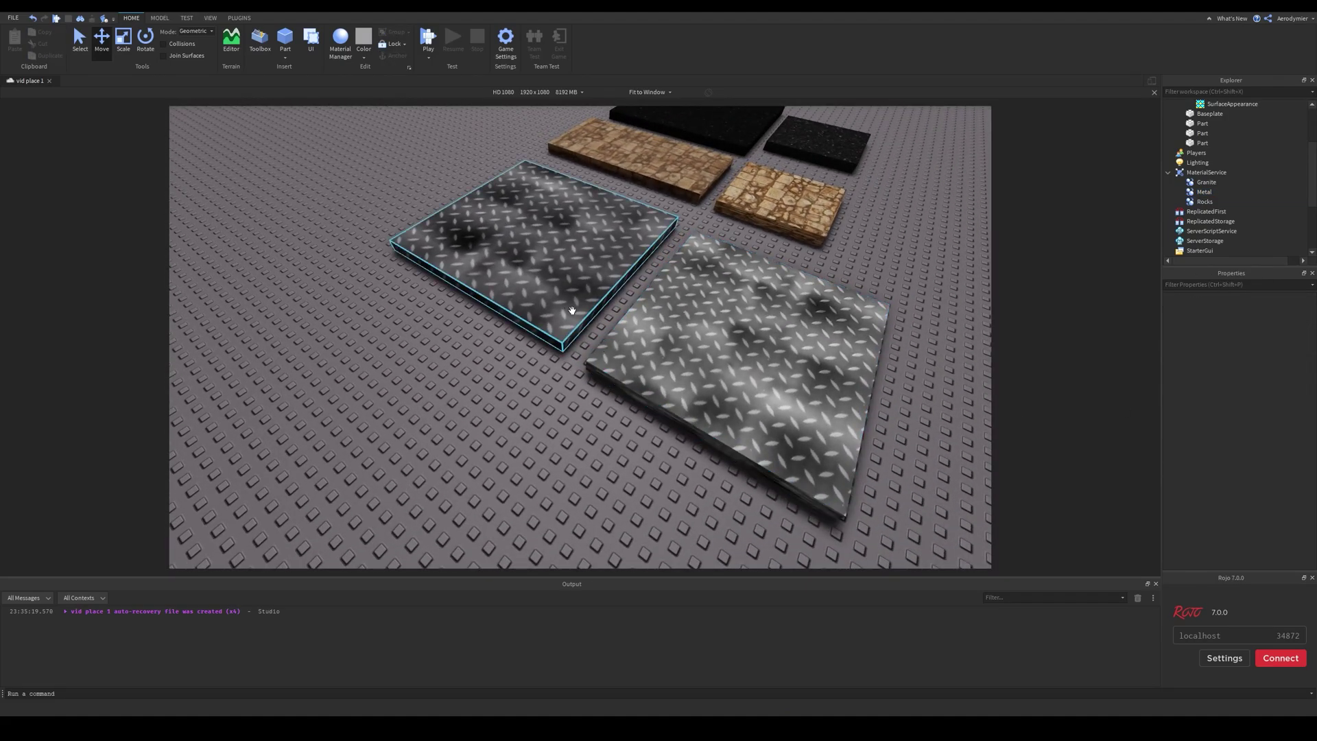
key("d")
right_click_drag(572, 310, 513, 385)
Examine how light reflects off the granite part compared with the granite mesh beside it.
key("a")
key("w")
key("d")
key("a")
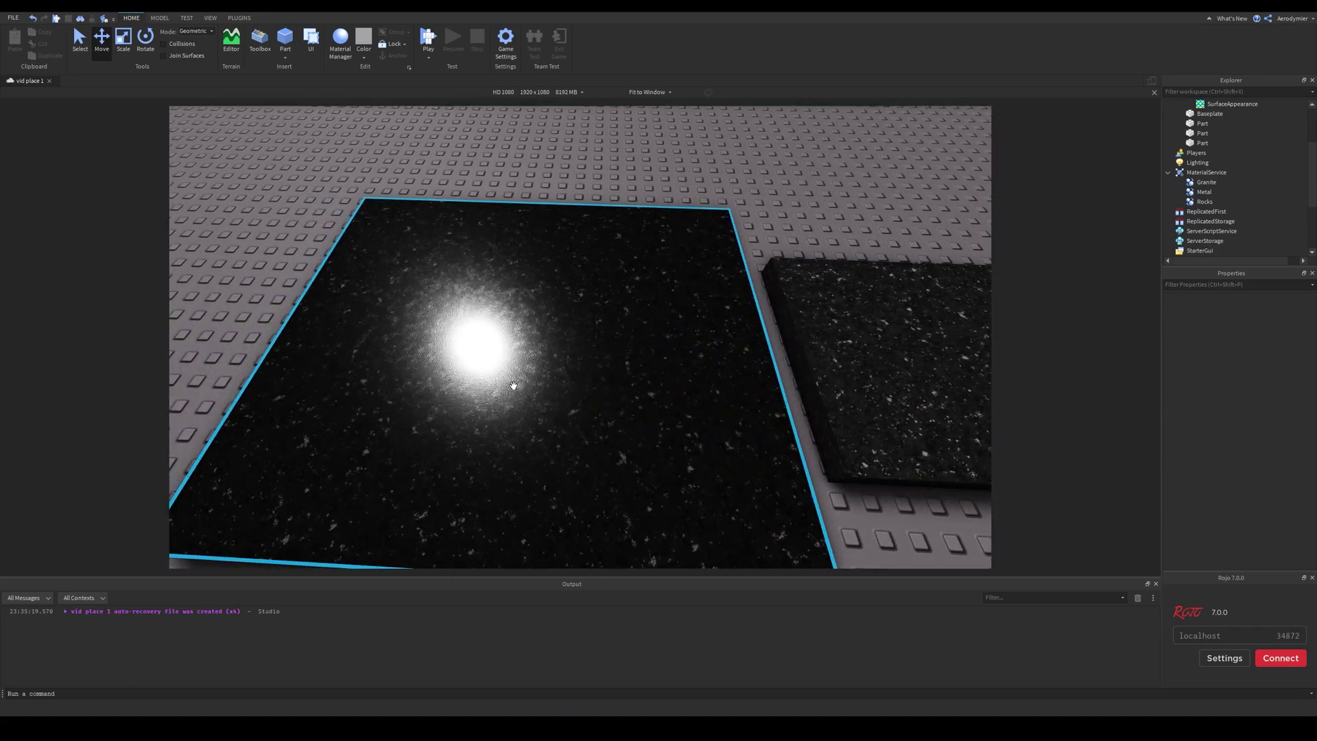
key("d")
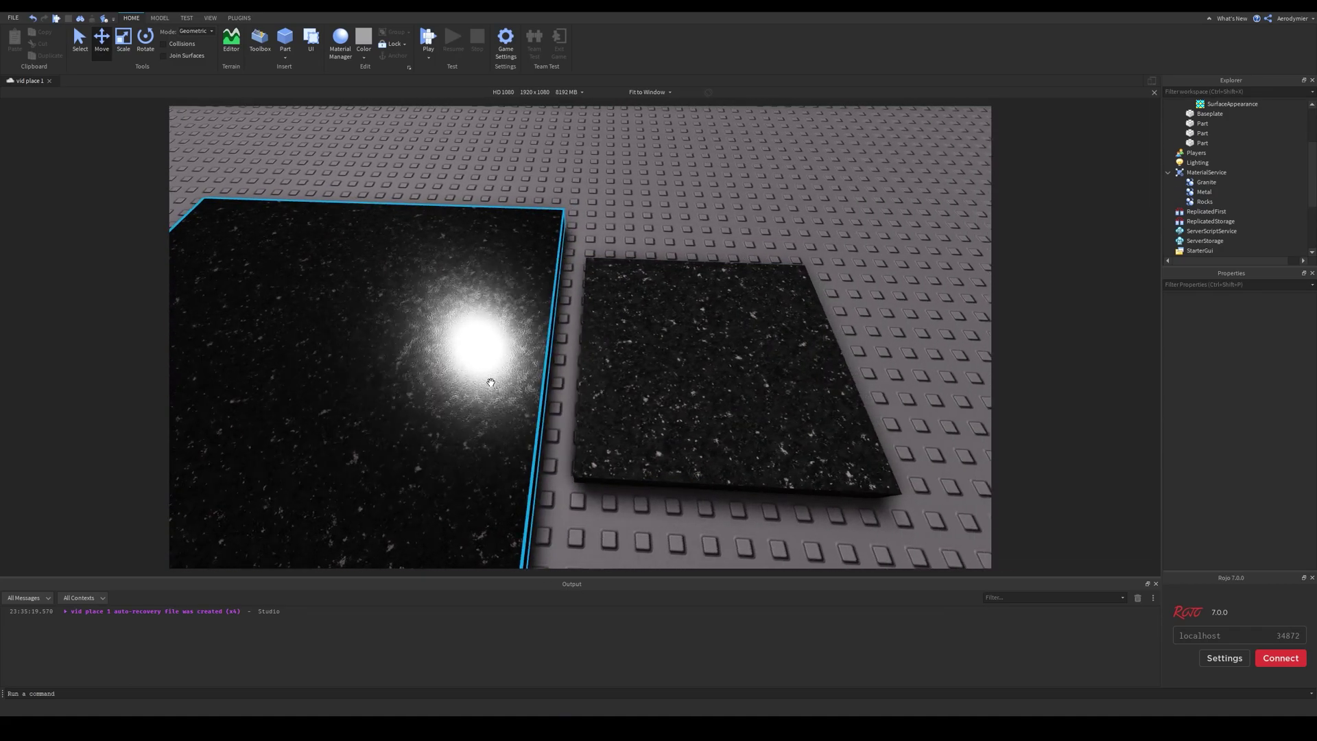
key("a")
key("d")
key("a")
key("d")
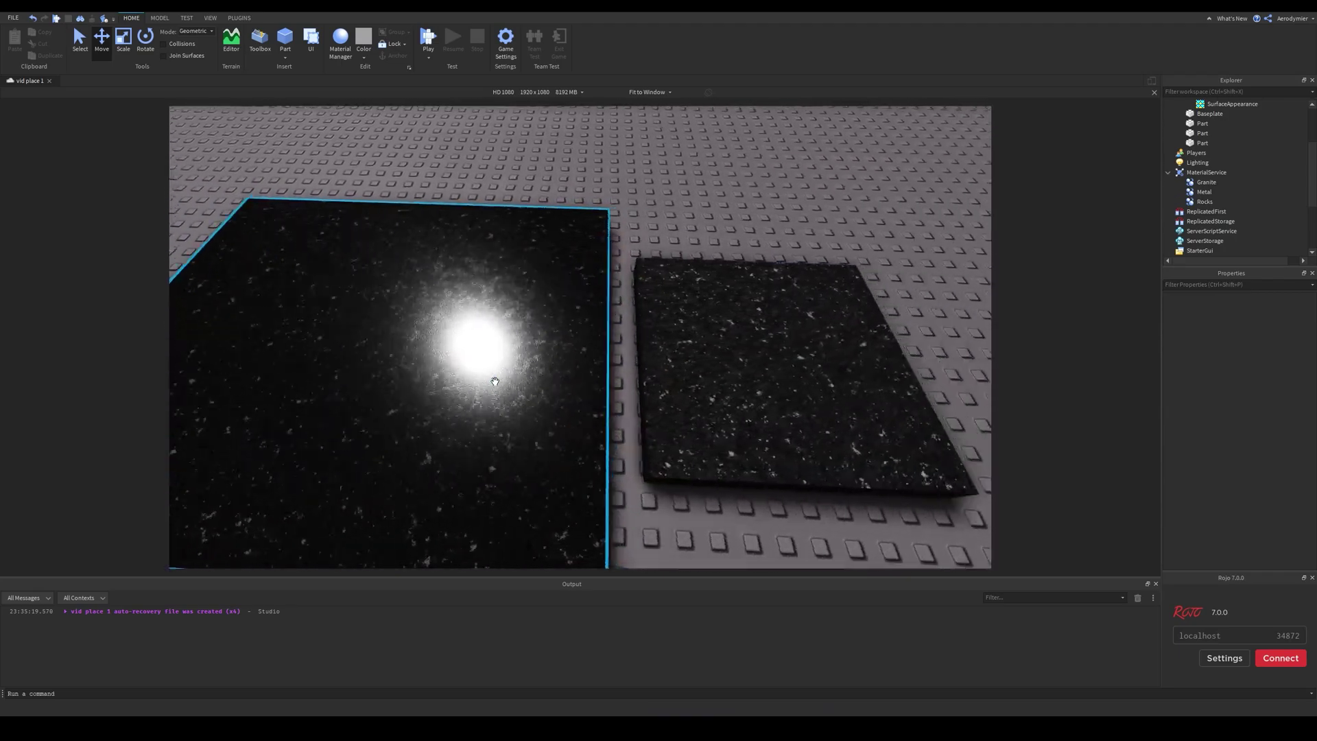
key("a")
key("d")
key("a")
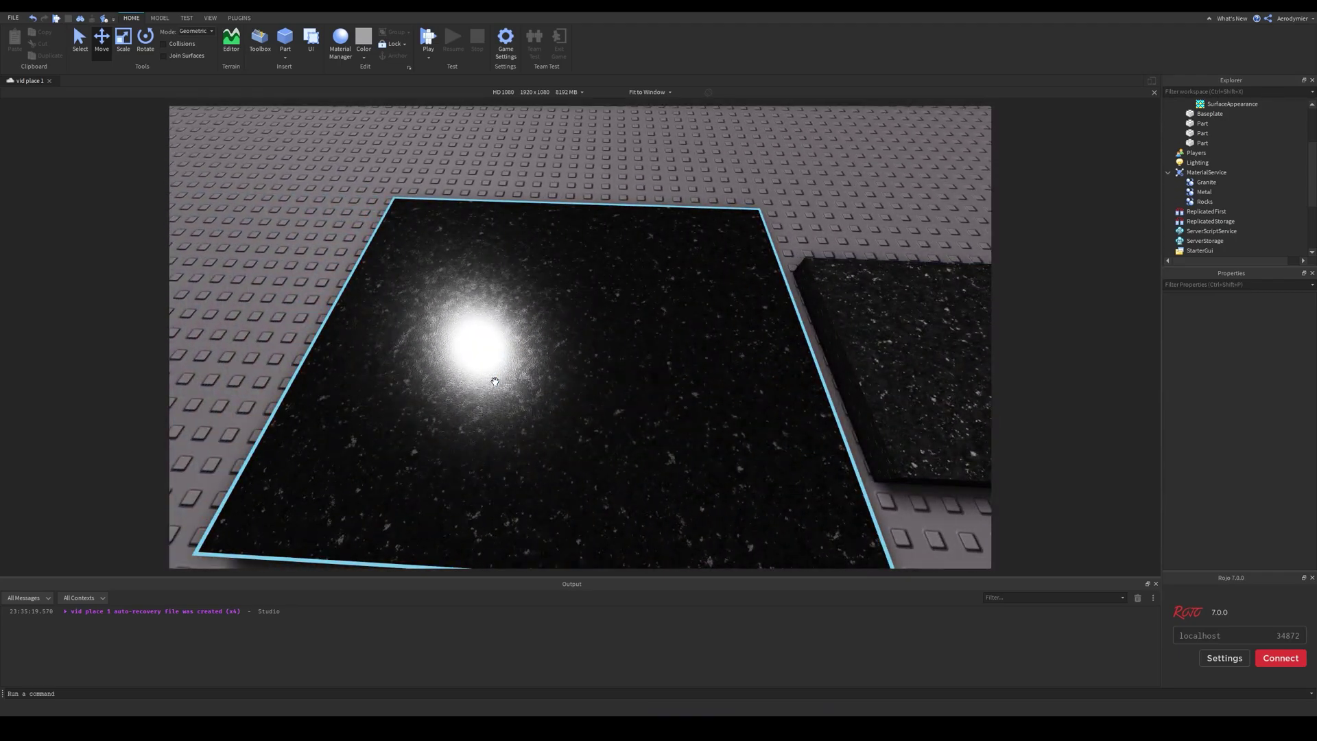
key("d")
Set the BaseMaterial of the Granite material variant to Marble.
mouse_move(500, 379)
right_mouse_down()
mouse_move(526, 377)
mouse_move(504, 394)
right_mouse_up()
key("d")
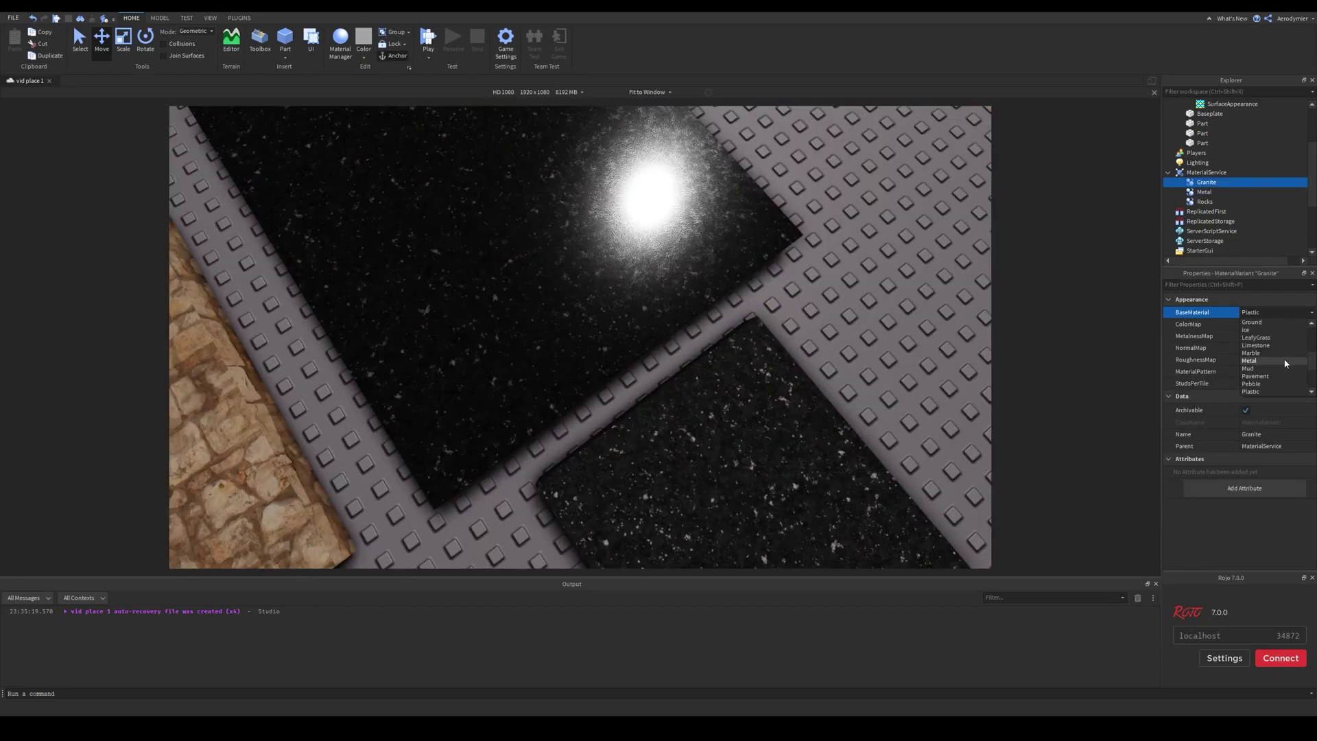
left_click(1283, 353)
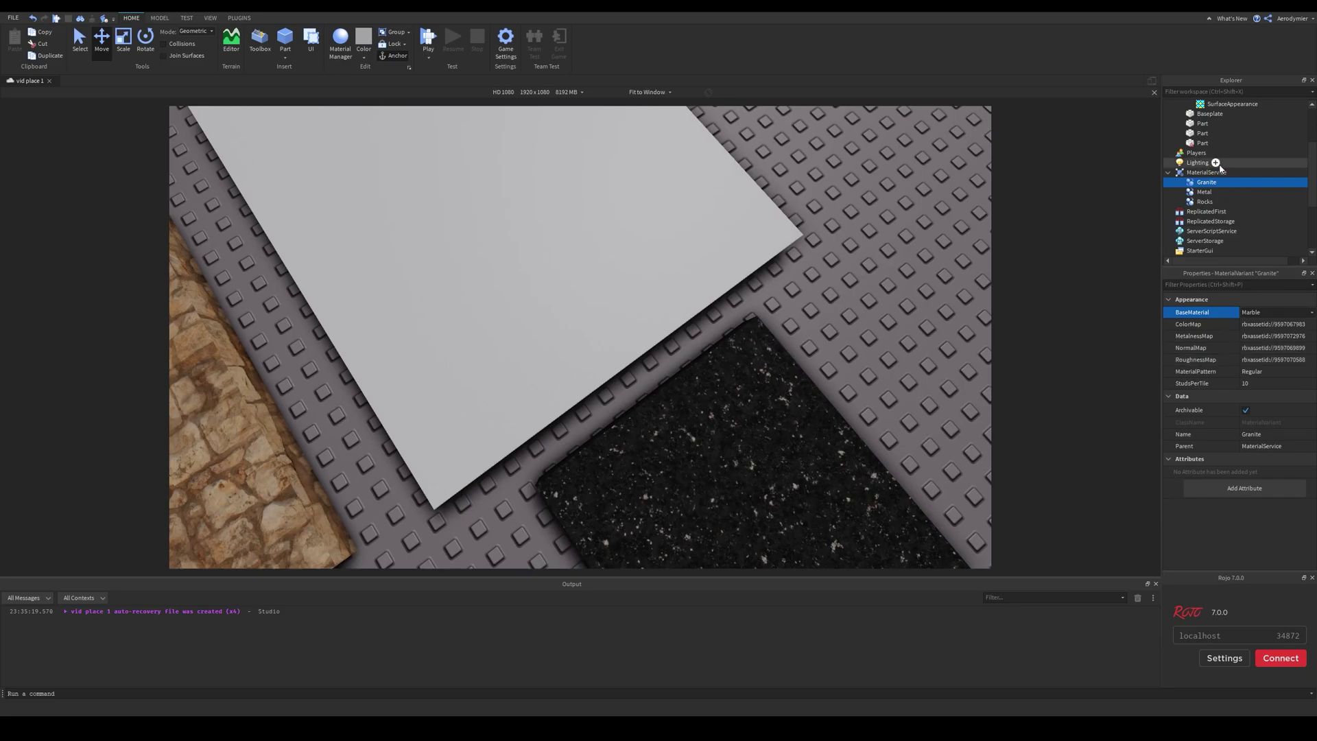
Select the large part that used the Granite variant and reapply the granite material to it.
scroll(1202, 175, "up", 1)
left_click(1202, 171)
left_click(1302, 366)
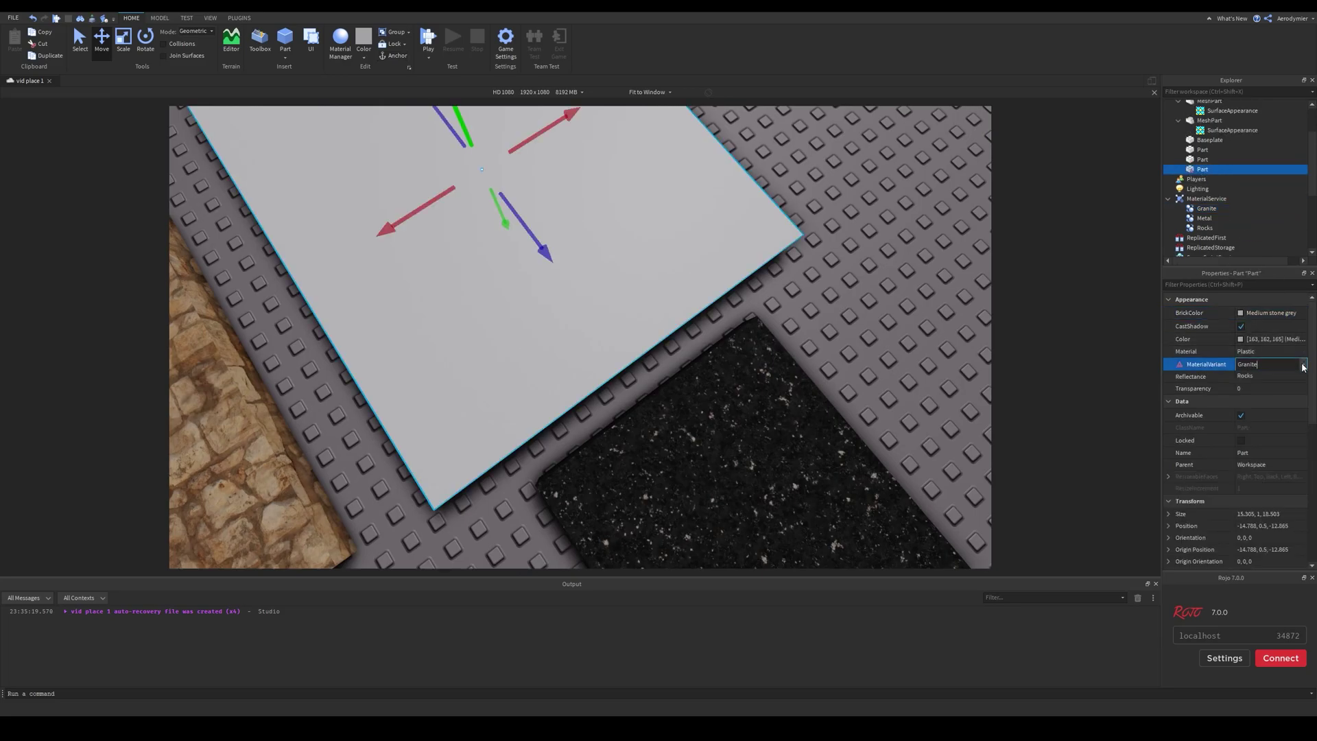
left_click(1265, 382)
Inspect the granite part's surface up close, along with the full set of parts and meshes.
right_click_drag(823, 314, 826, 318)
left_click(880, 359)
scroll(880, 359, "down", 4)
right_click_drag(880, 359, 876, 358)
scroll(881, 361, "up", 4)
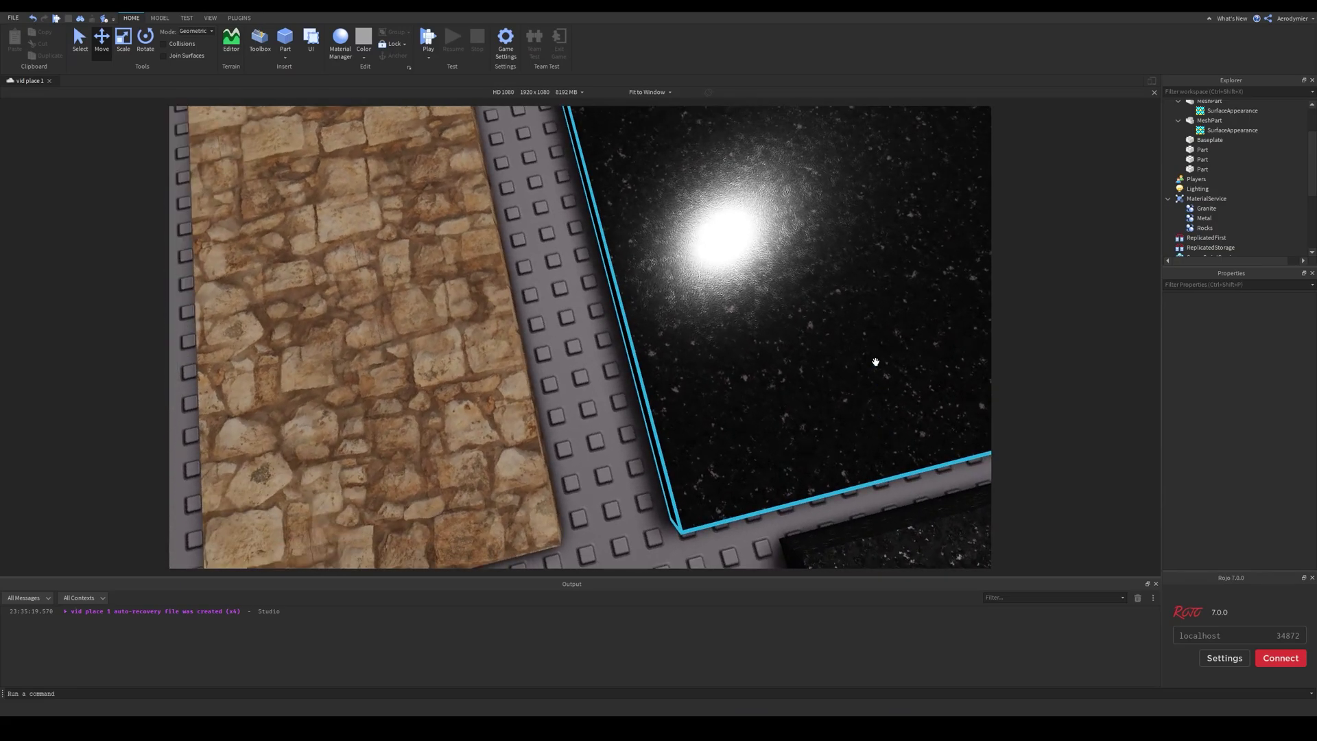
key("d")
scroll(874, 360, "down", 4)
key("a")
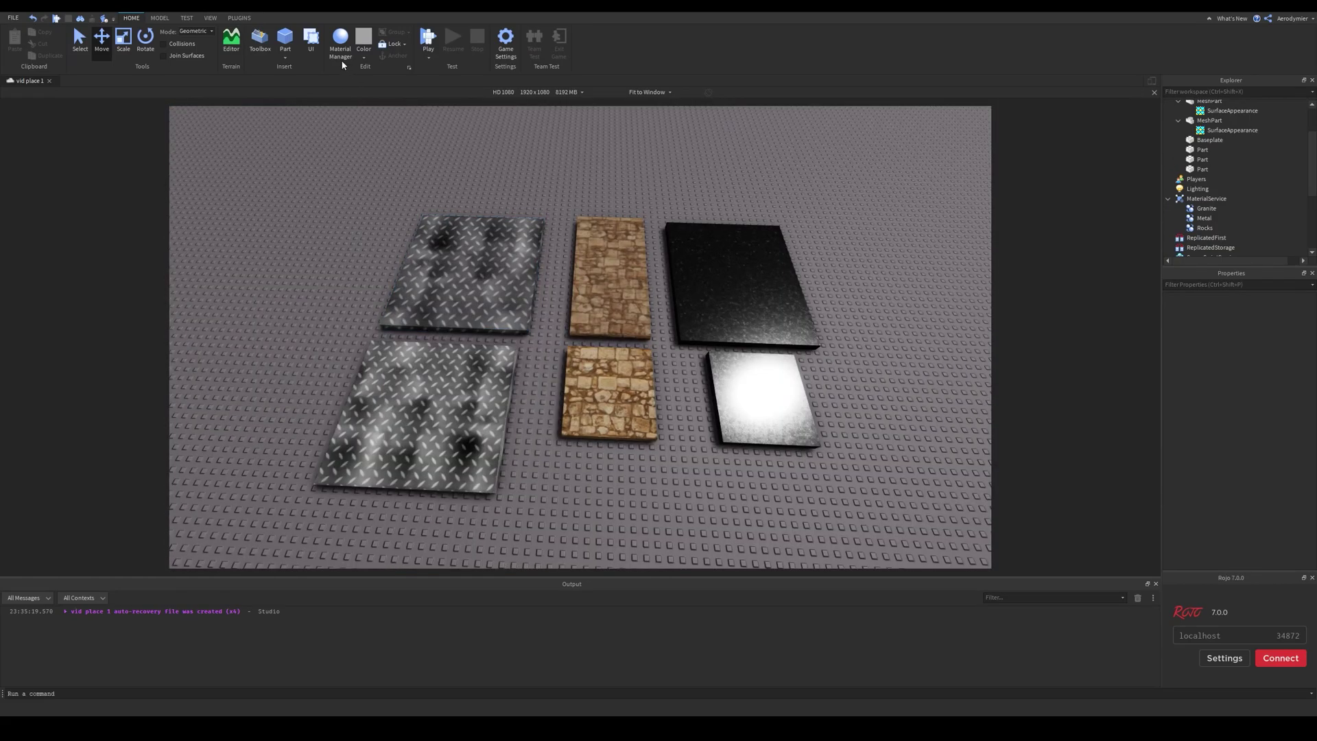
Open the Material Manager as a floating window over the viewport and enlarge it to show the material grid.
left_click(341, 50)
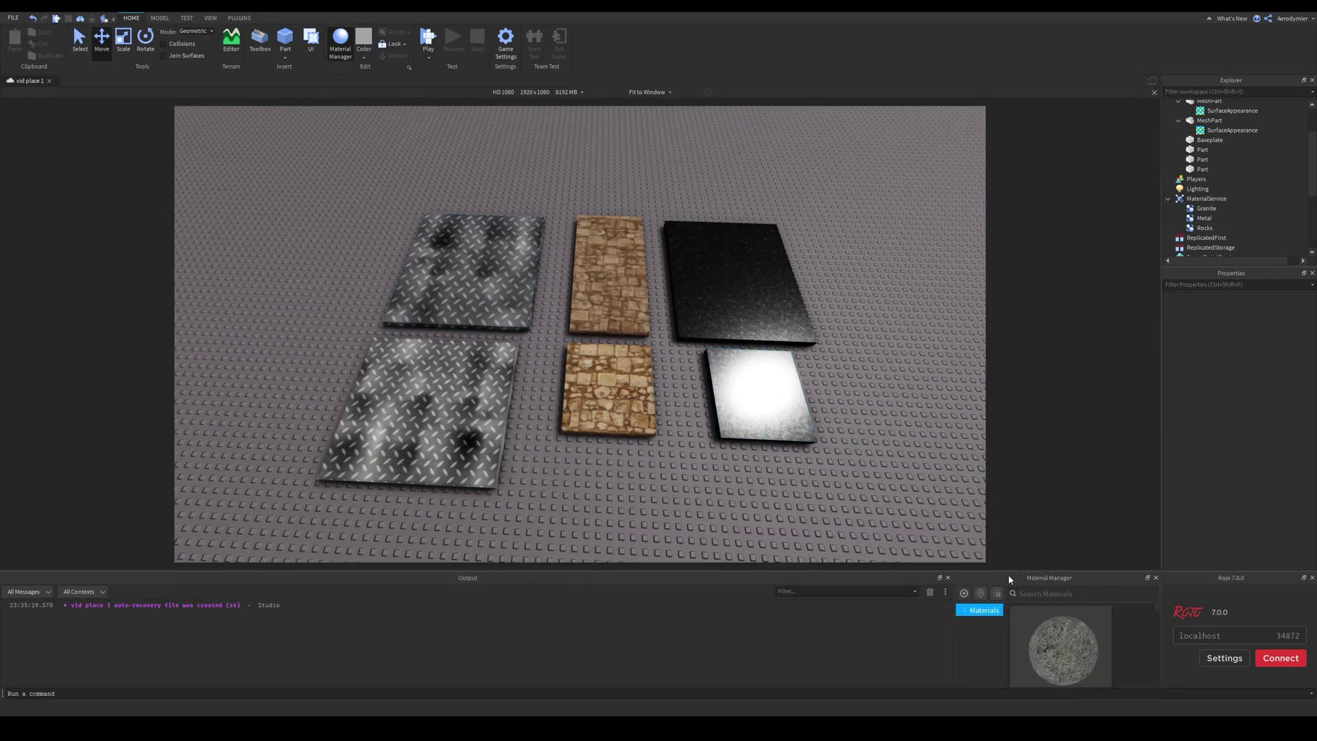
left_click_drag(1048, 578, 320, 144)
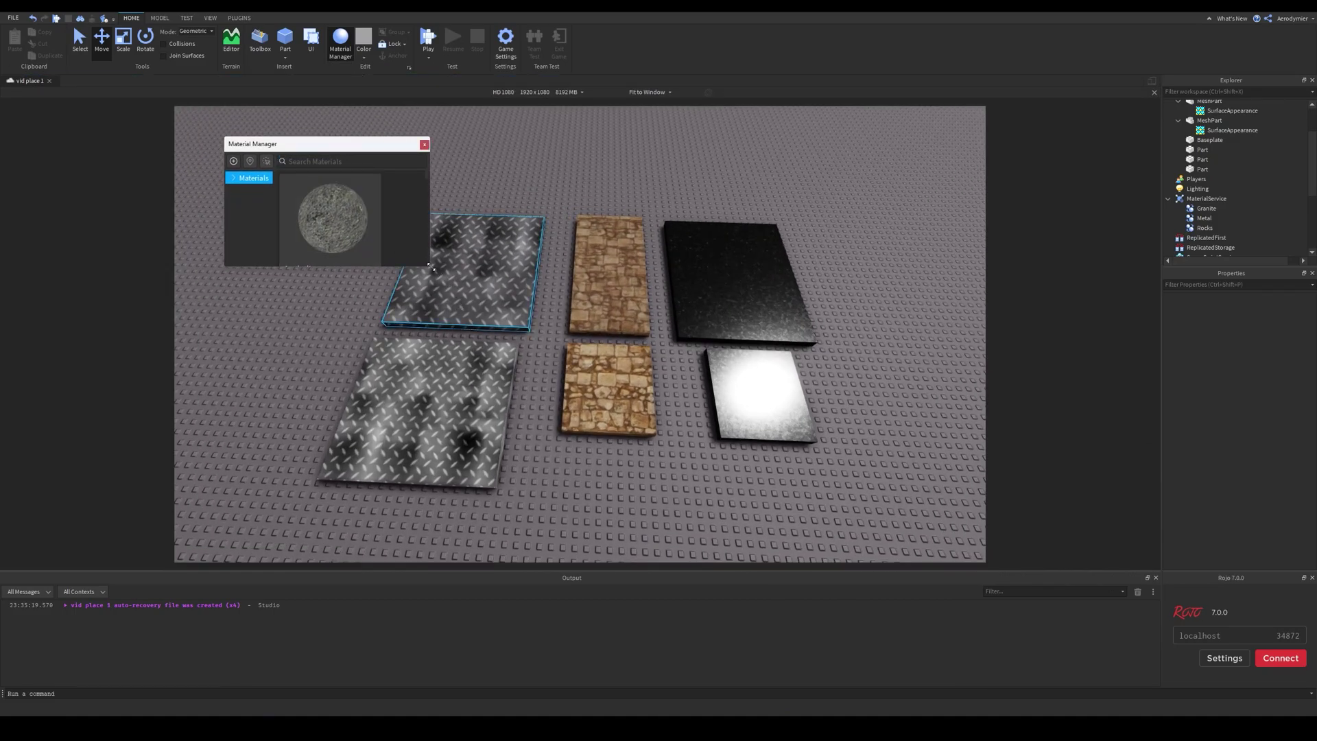
left_click_drag(430, 268, 1008, 559)
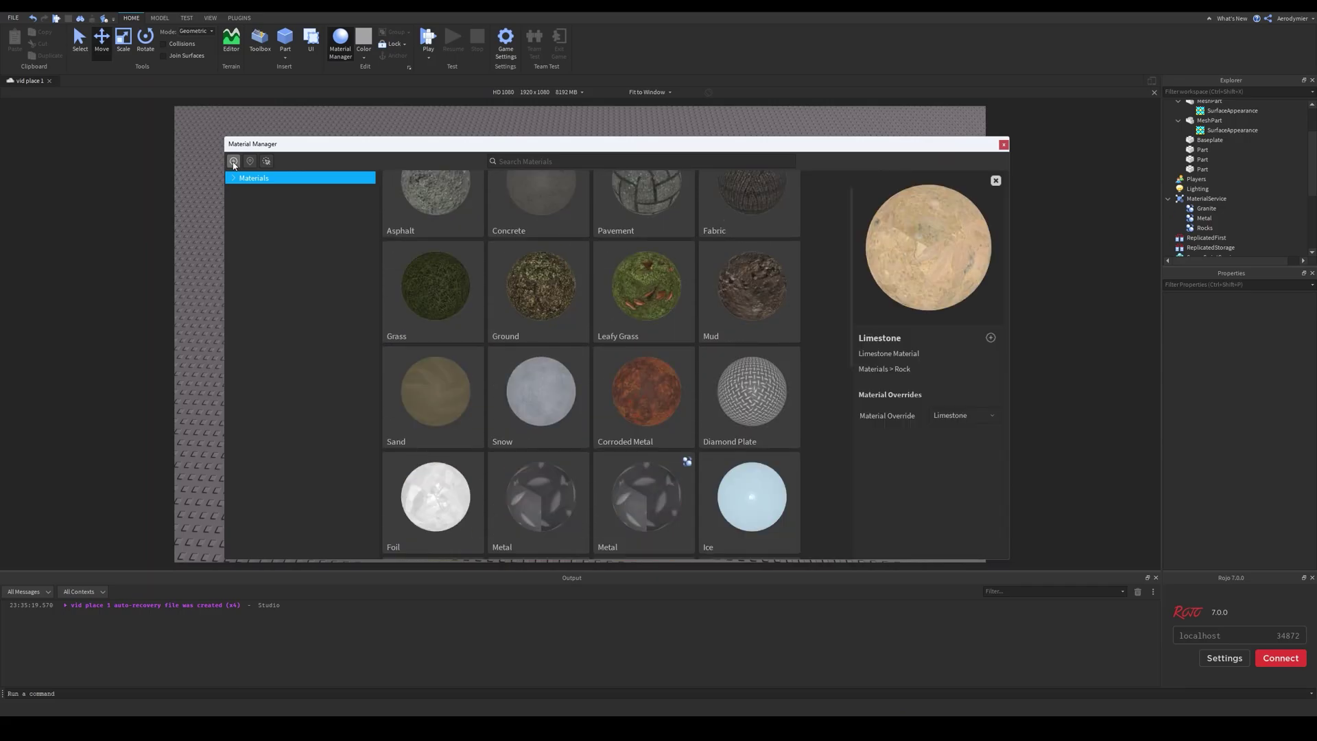
Examine the new material variant form, including its Material Pattern and Base Material options, and dismiss it without saving.
left_click(234, 163)
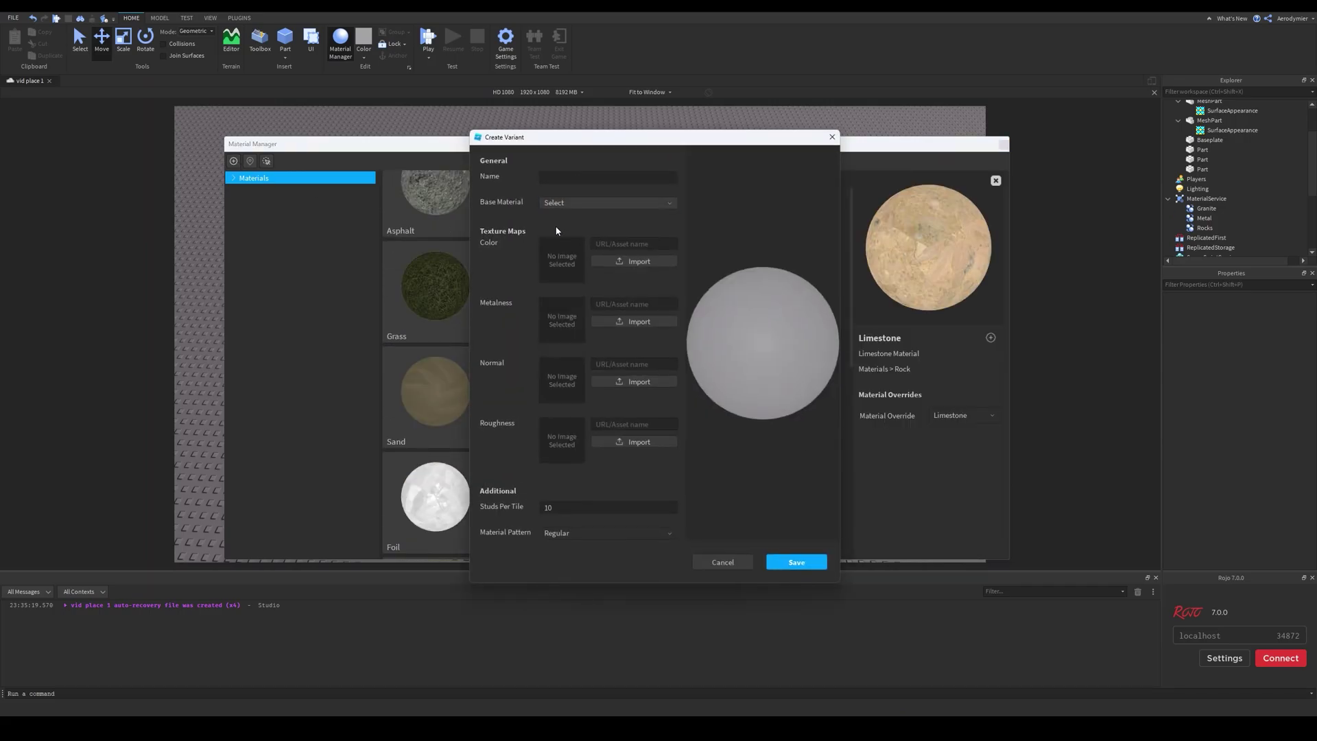
left_click(591, 536)
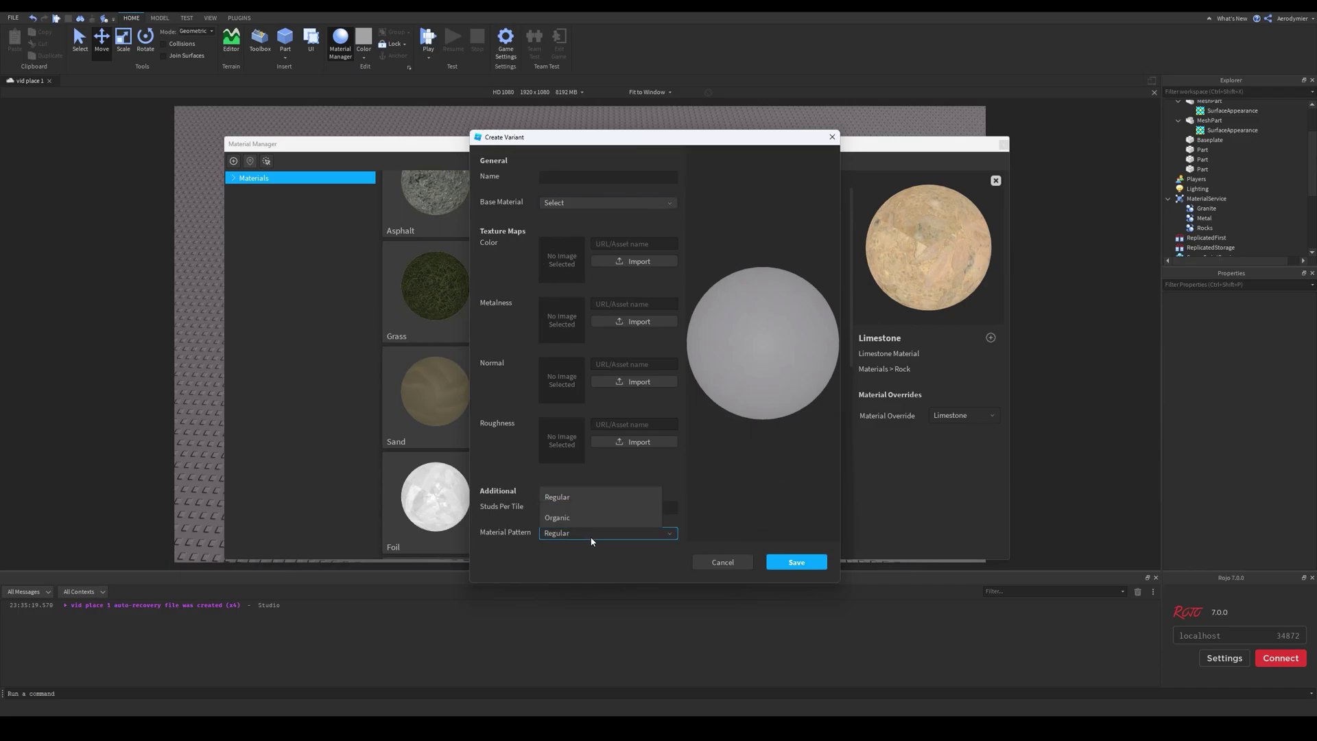
left_click(592, 535)
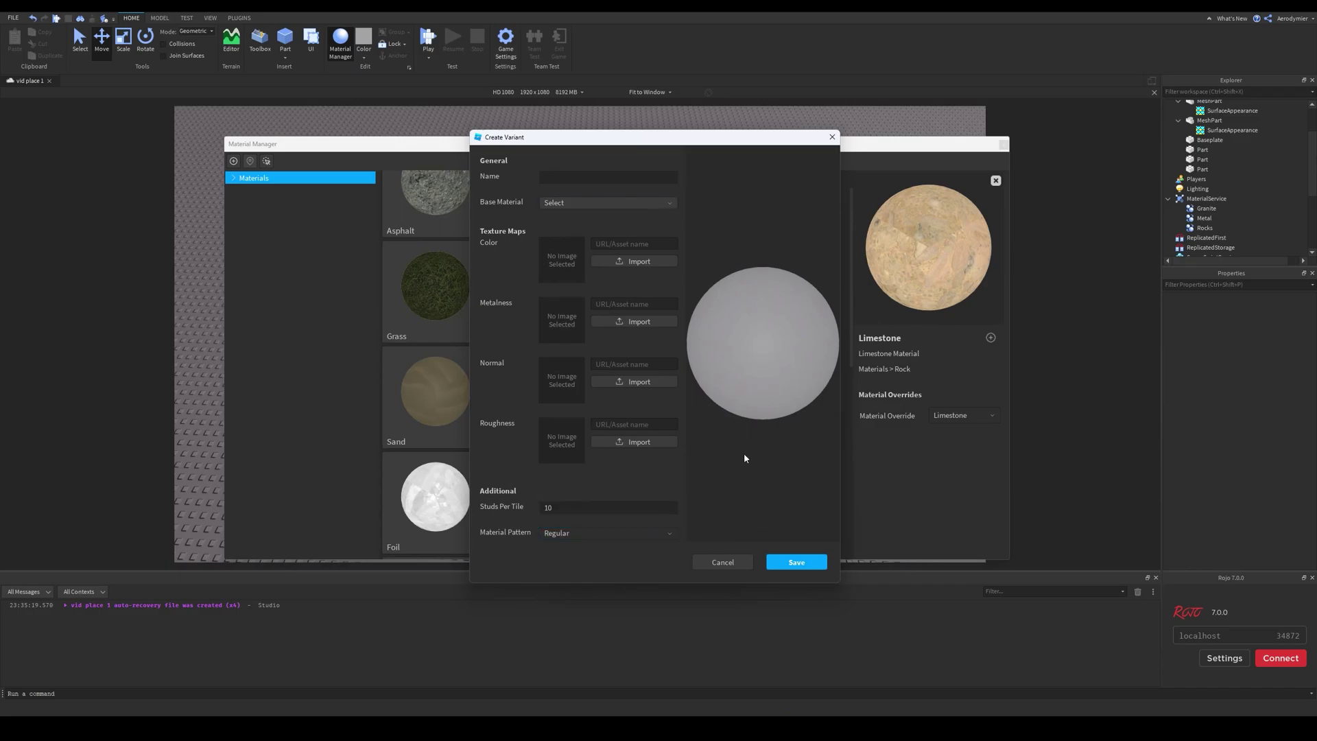
left_click(558, 201)
left_click(734, 566)
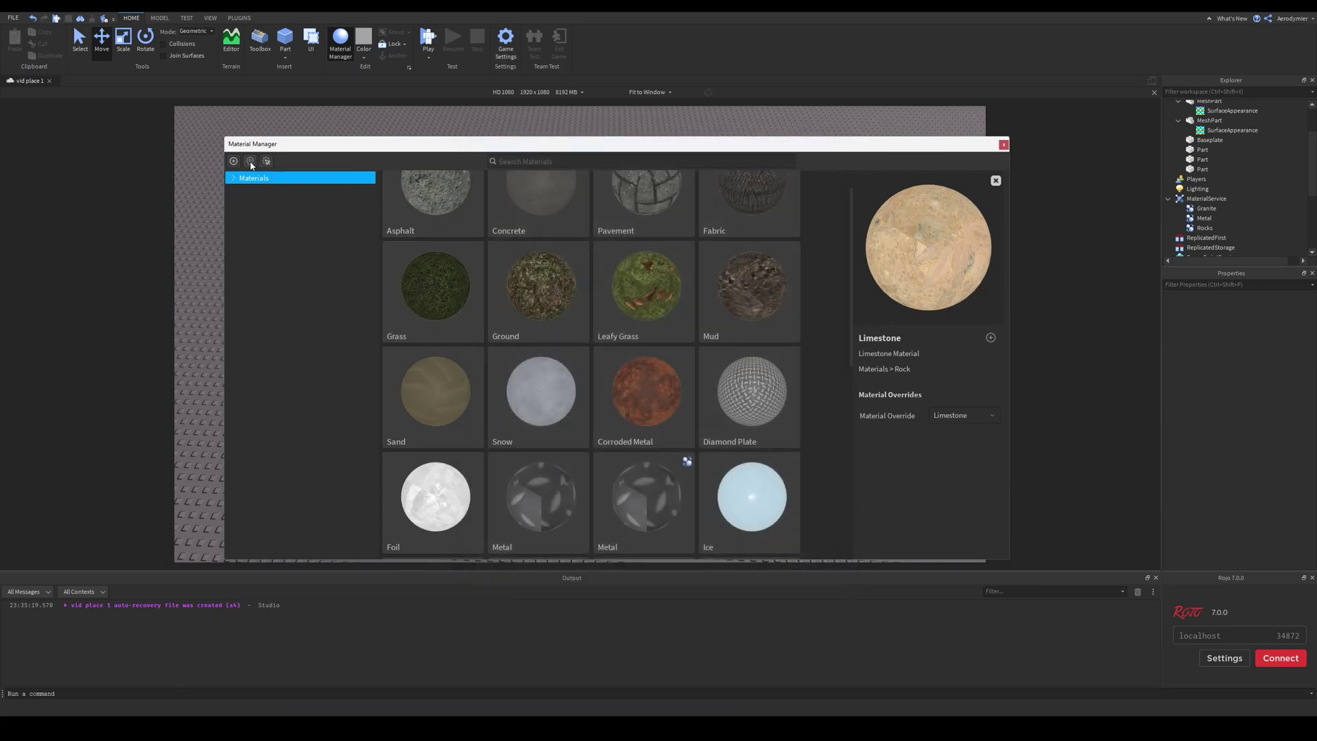
View the details of the Asphalt, Concrete and Pavement materials and the custom Metal variant in the material grid.
scroll(439, 288, "up", 1)
left_click(441, 246)
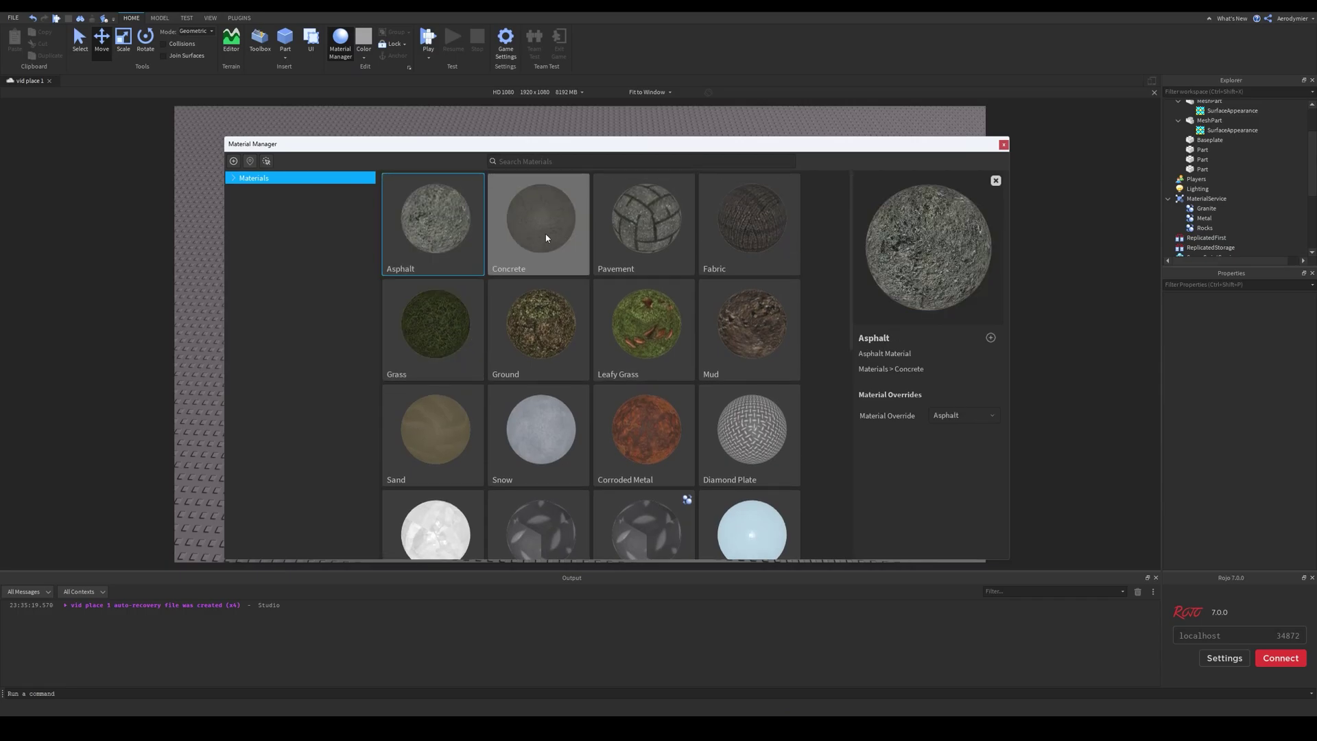
left_click(573, 238)
left_click(652, 260)
scroll(686, 329, "down", 2)
left_click(672, 360)
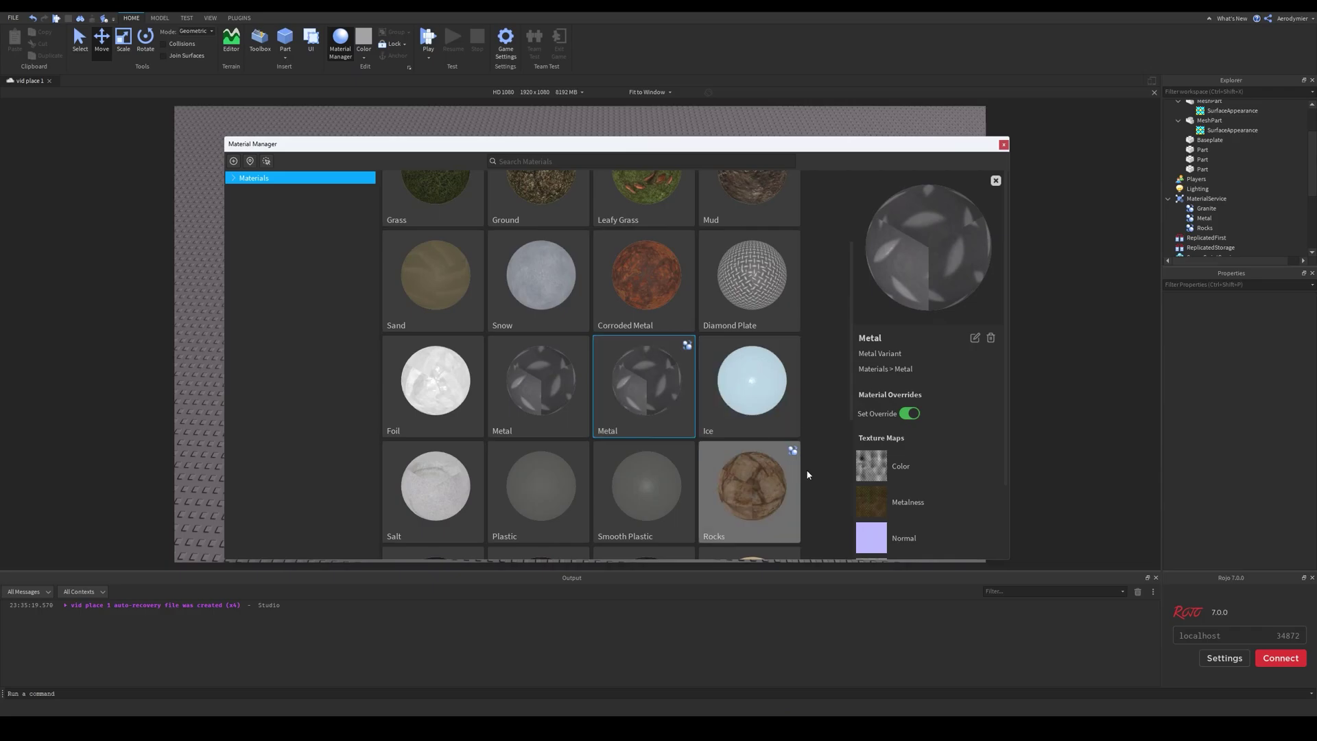
View the details of the custom Rocks variant and the built-in Granite material.
scroll(792, 455, "down", 1)
scroll(727, 343, "down", 3)
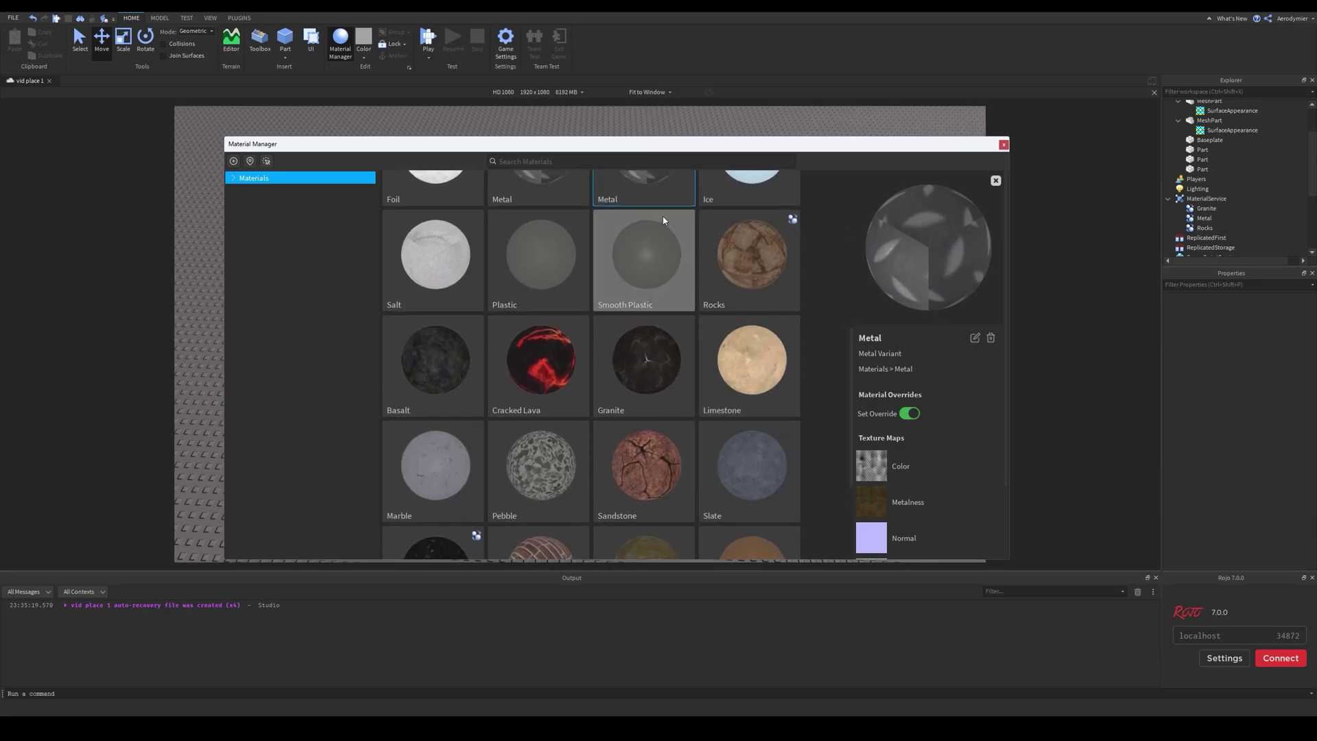
scroll(662, 216, "up", 1)
left_click(740, 347)
scroll(740, 344, "down", 3)
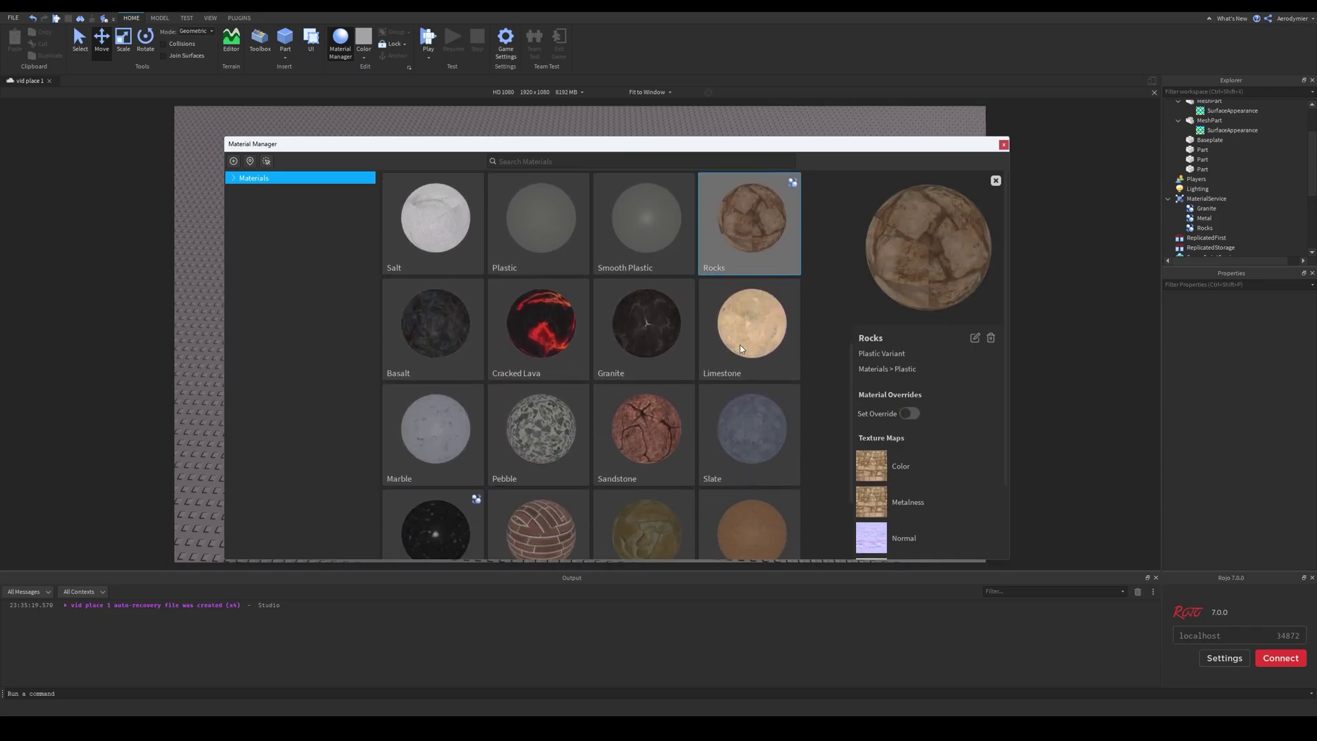
left_click(657, 319)
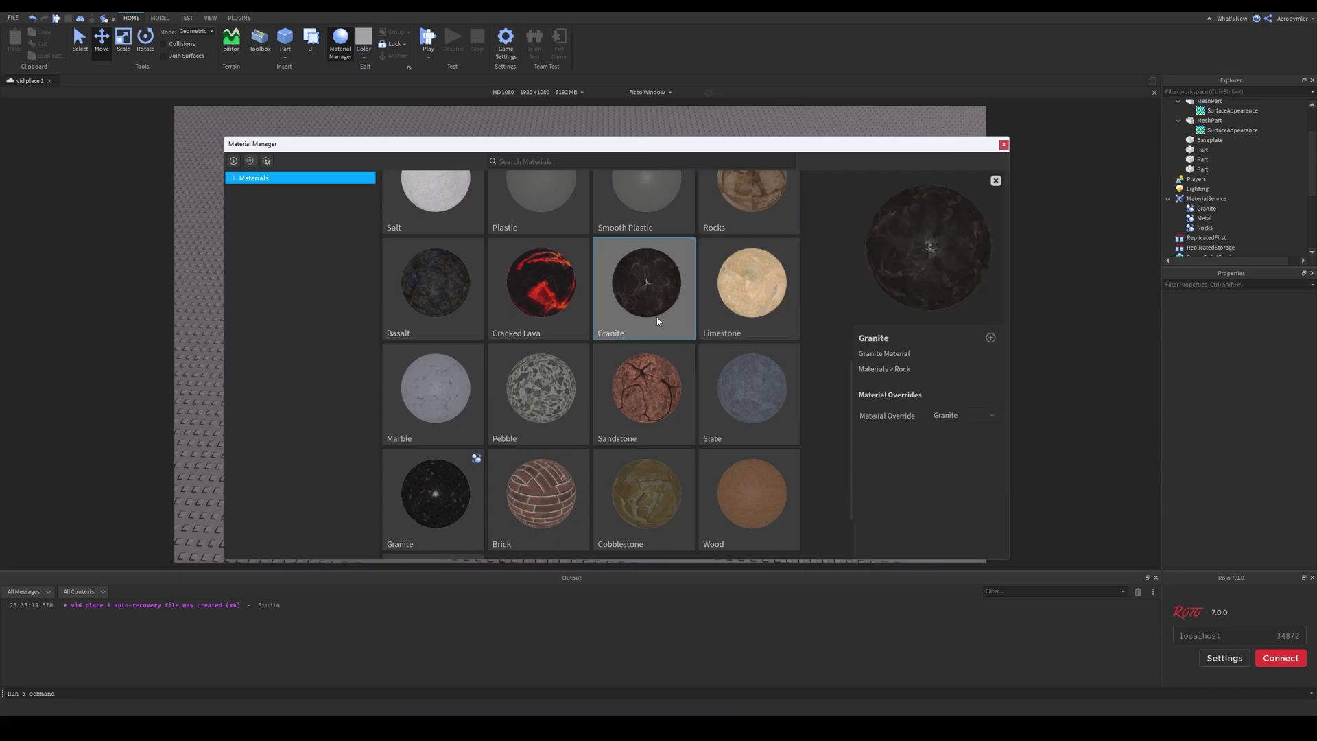
Review the custom Granite variant's texture maps, and try it as the Marble override before switching the override off again.
left_click(425, 505)
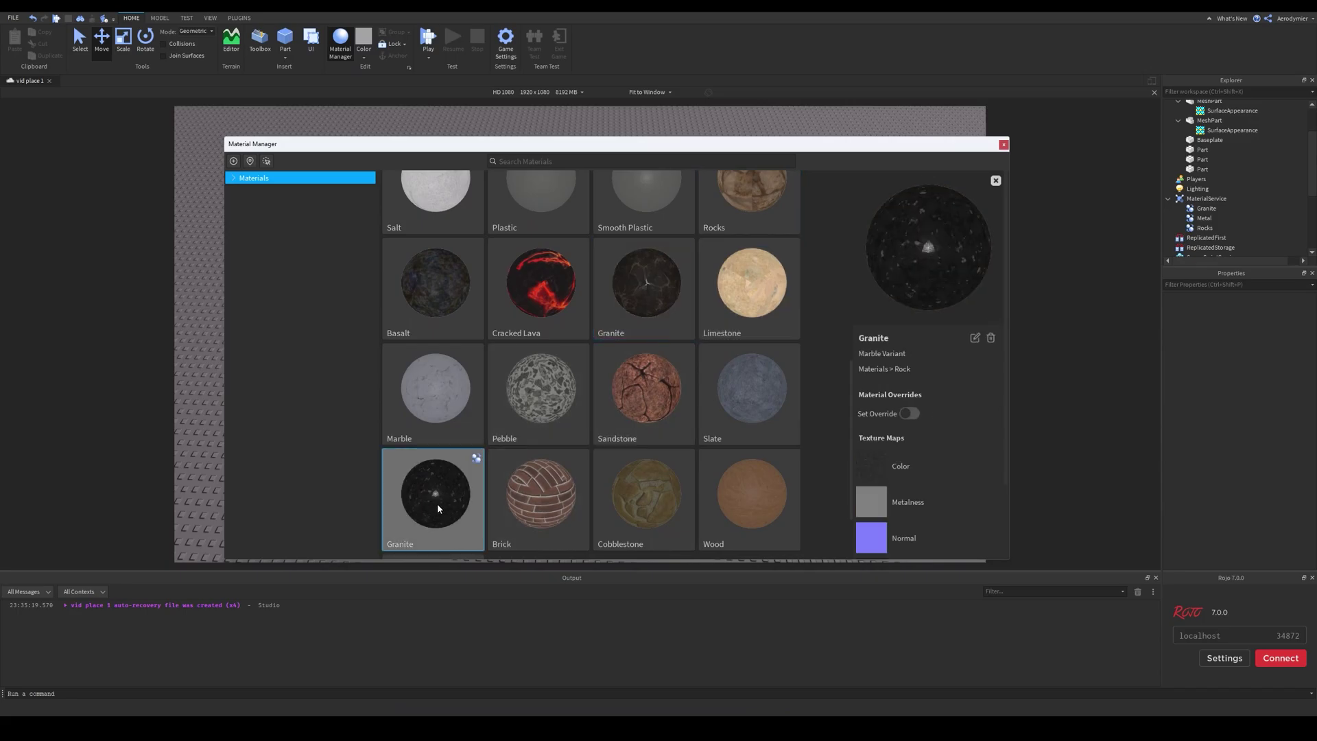
scroll(995, 404, "down", 2)
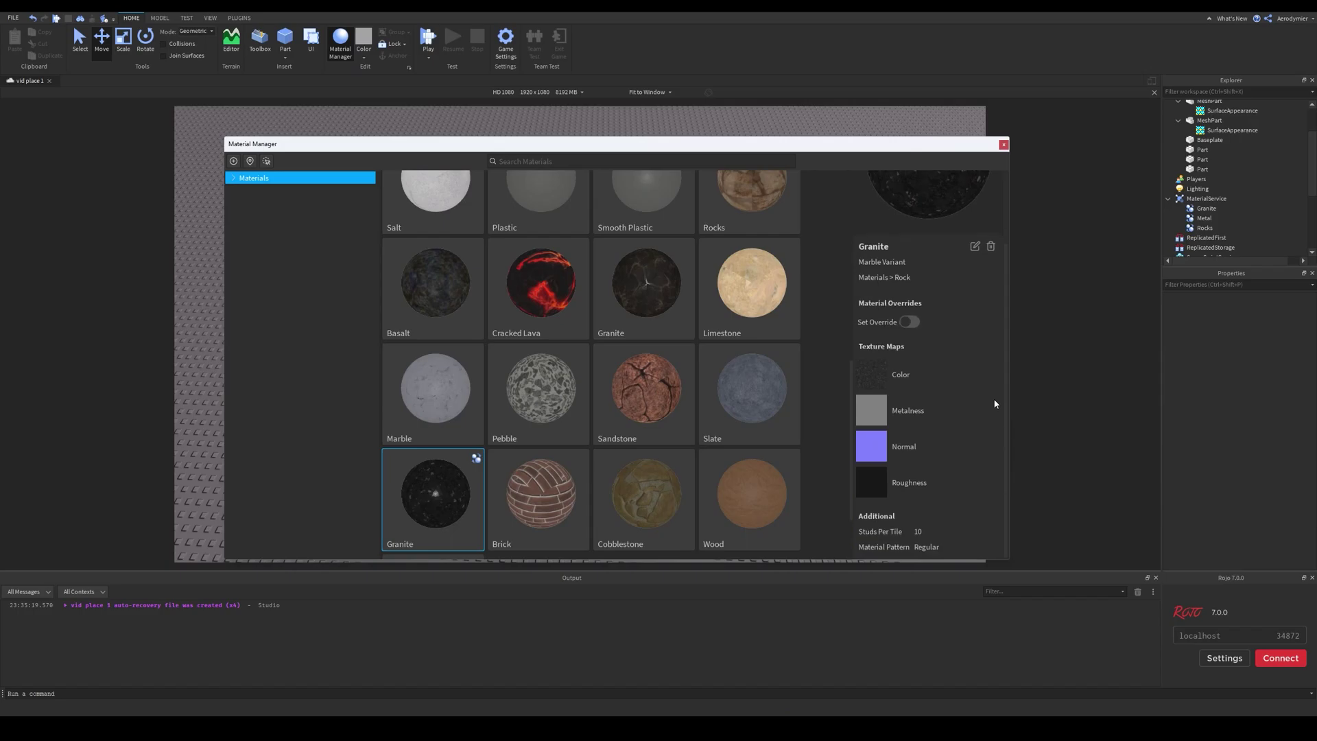
scroll(995, 403, "up", 2)
left_click(910, 414)
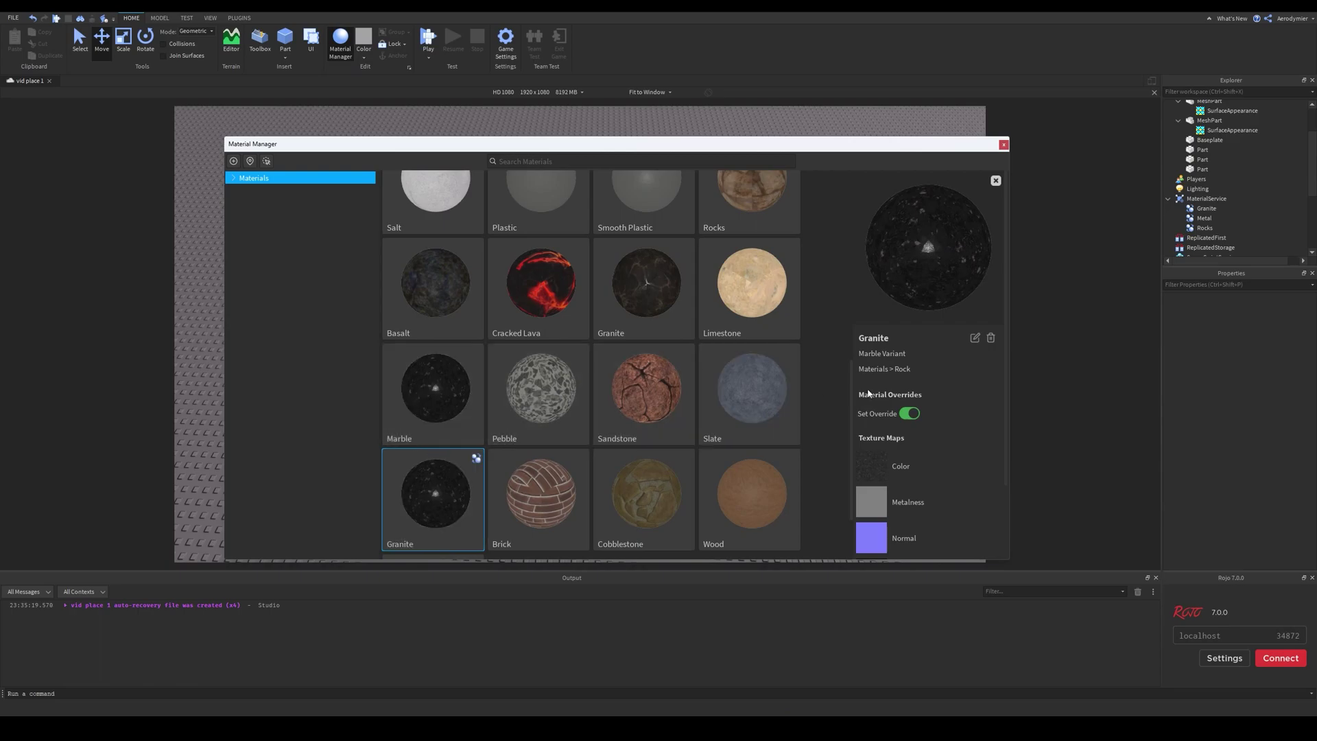
left_click(909, 414)
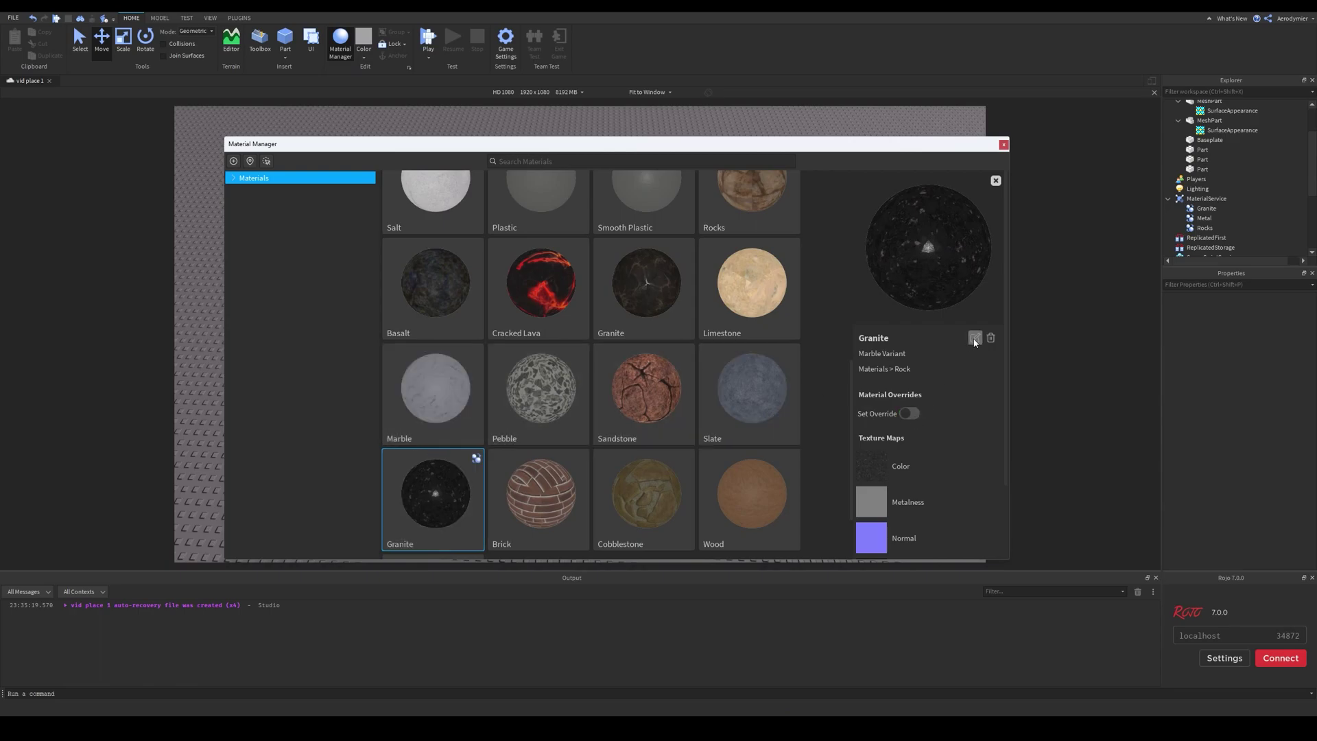